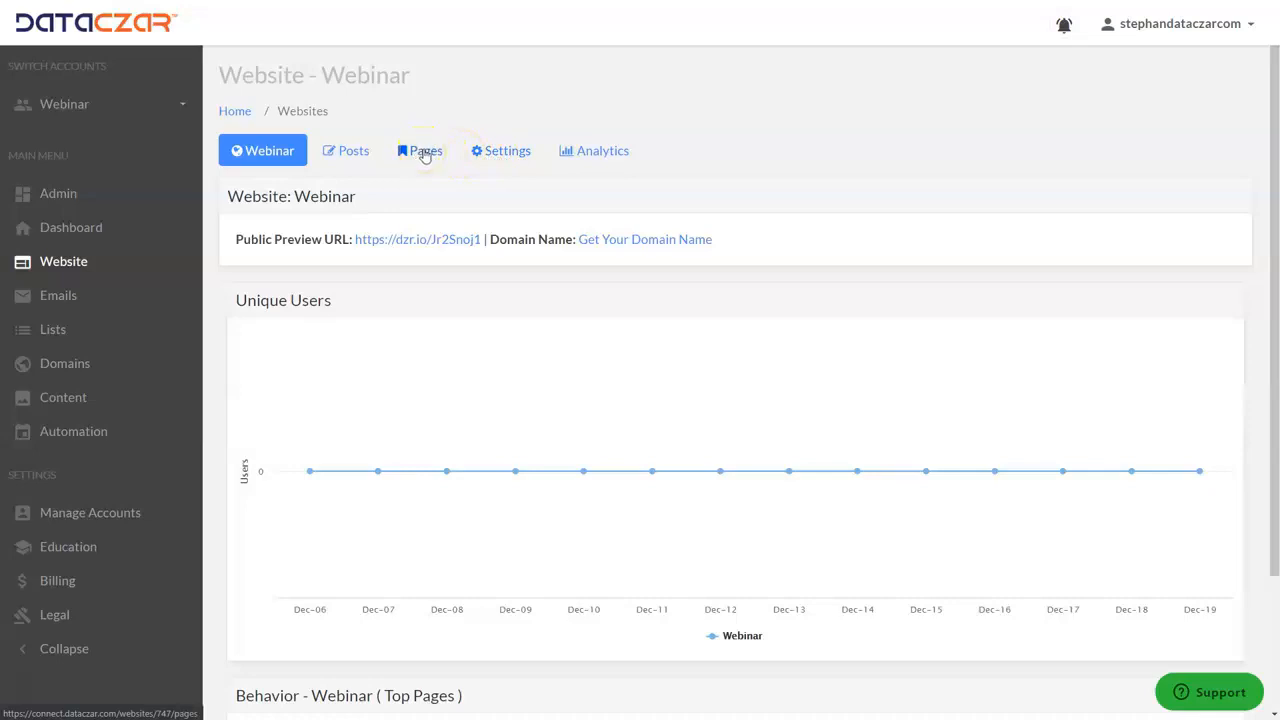
Start a new page from the Standalone (not in a menu) section of the Webinar website's page list
{"action": "left_click", "coordinate": [424, 152]}
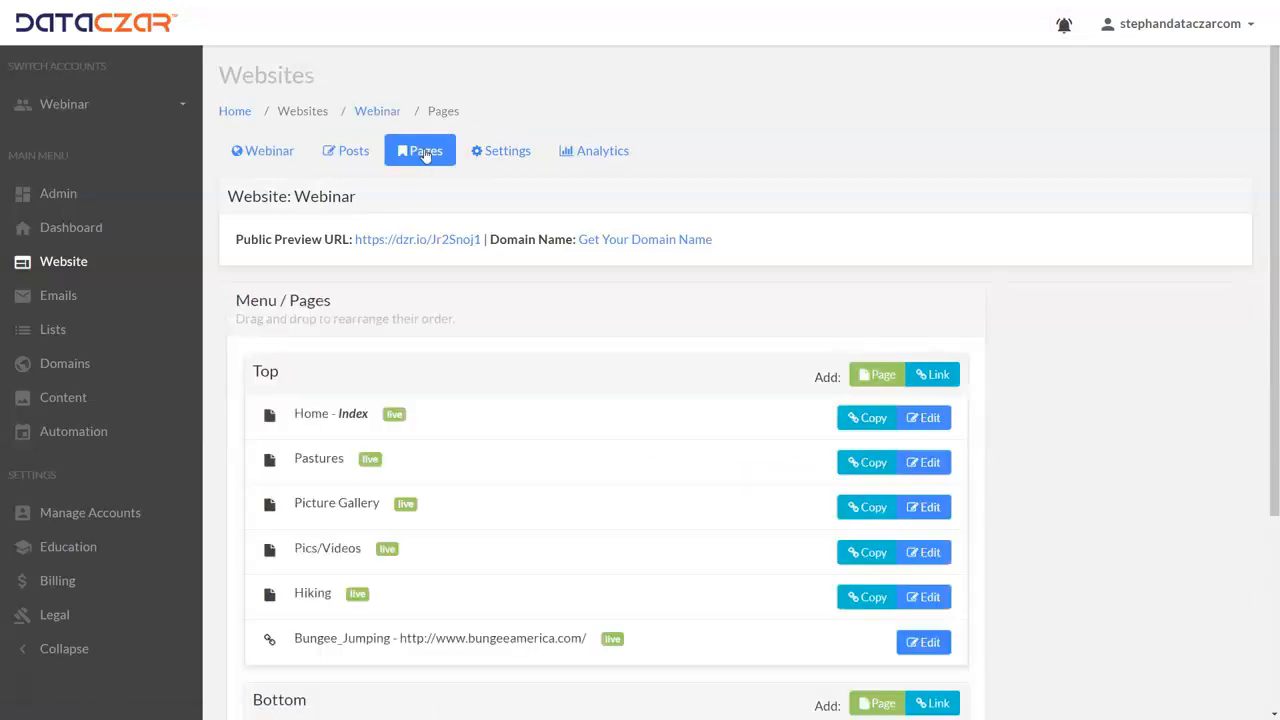
{"action": "scroll", "coordinate": [360, 290], "scroll_direction": "down", "scroll_amount": 1}
{"action": "scroll", "coordinate": [360, 290], "scroll_direction": "down", "scroll_amount": 3}
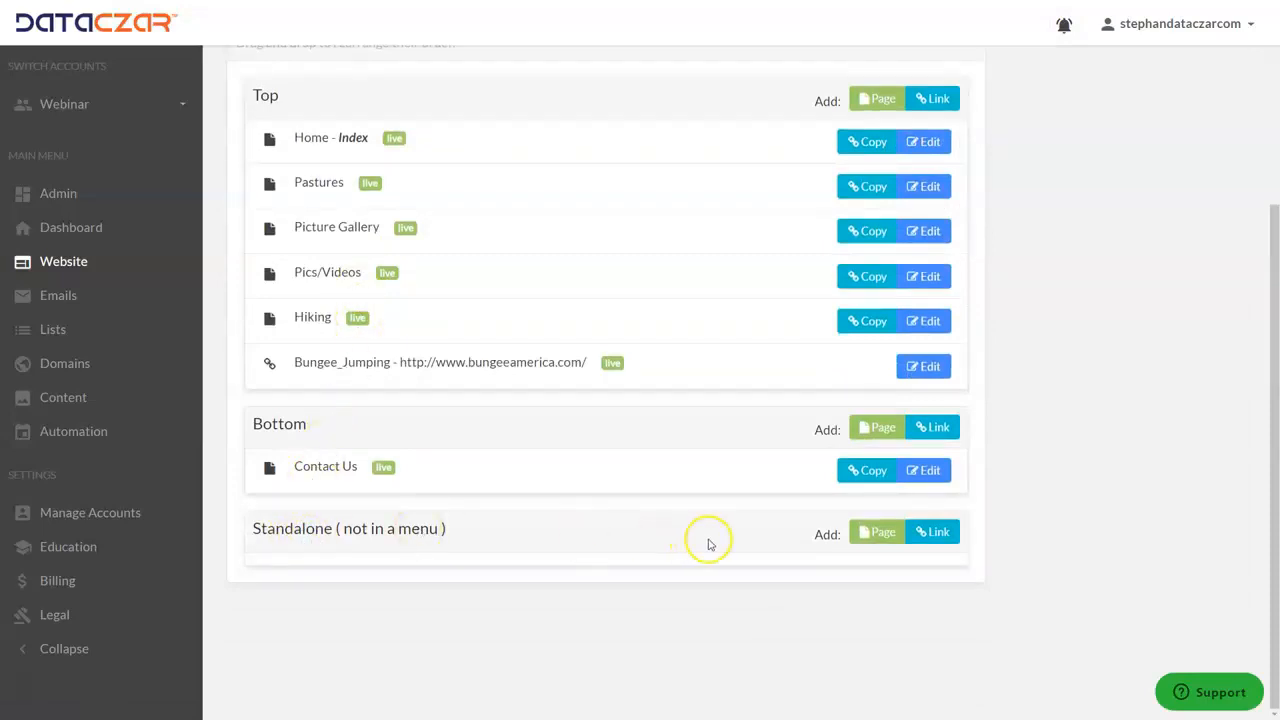
{"action": "left_click", "coordinate": [883, 537]}
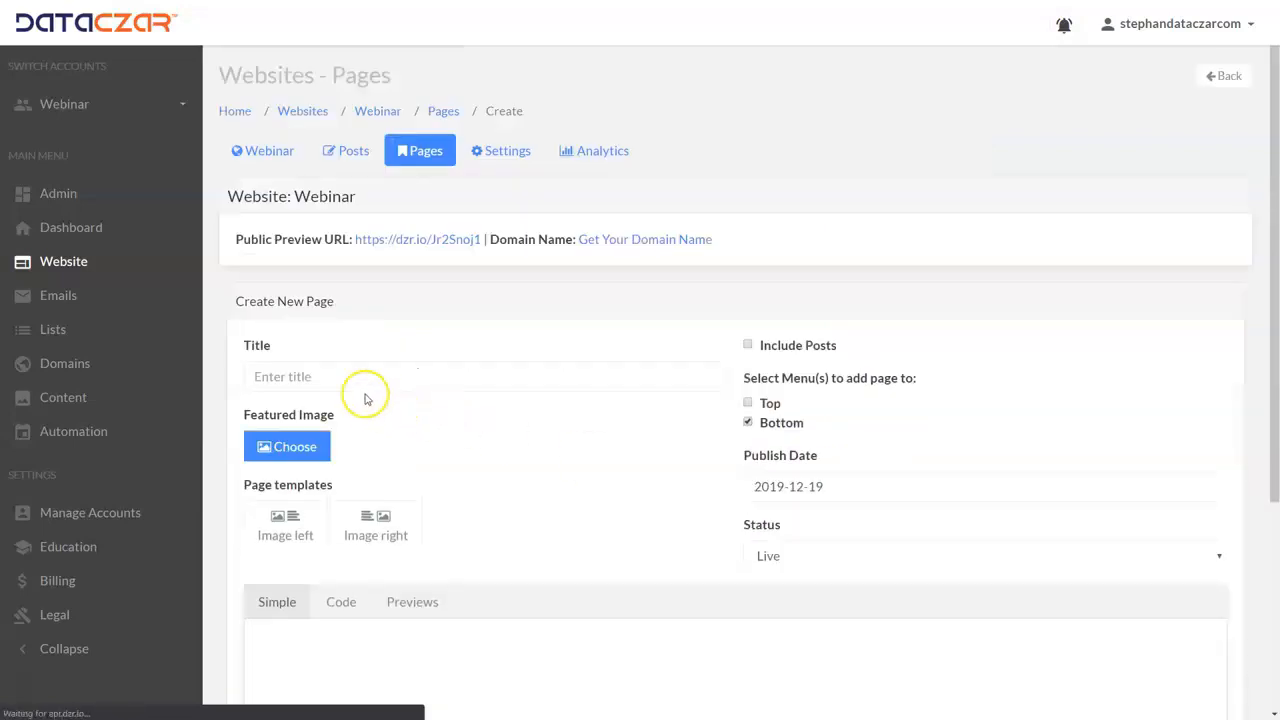
Title the new page Hiking_Rewards
{"action": "left_click", "coordinate": [347, 376]}
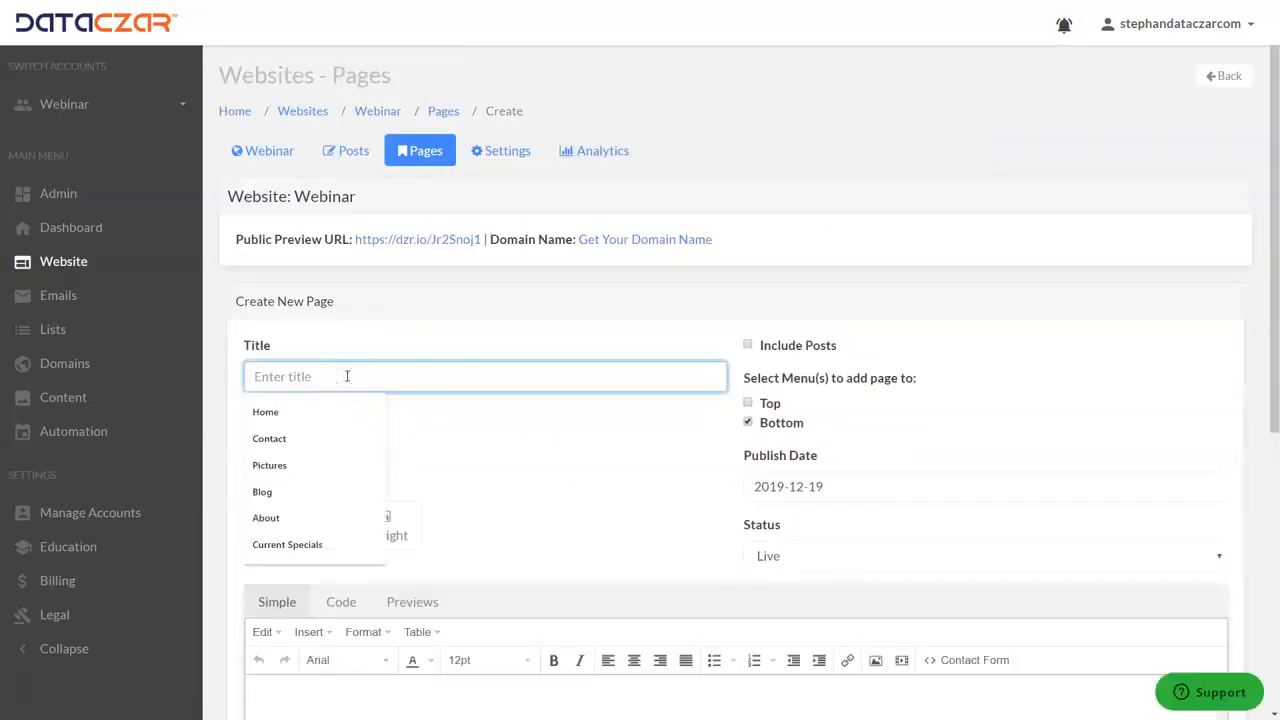
{"action": "type", "text": "Hiking"}
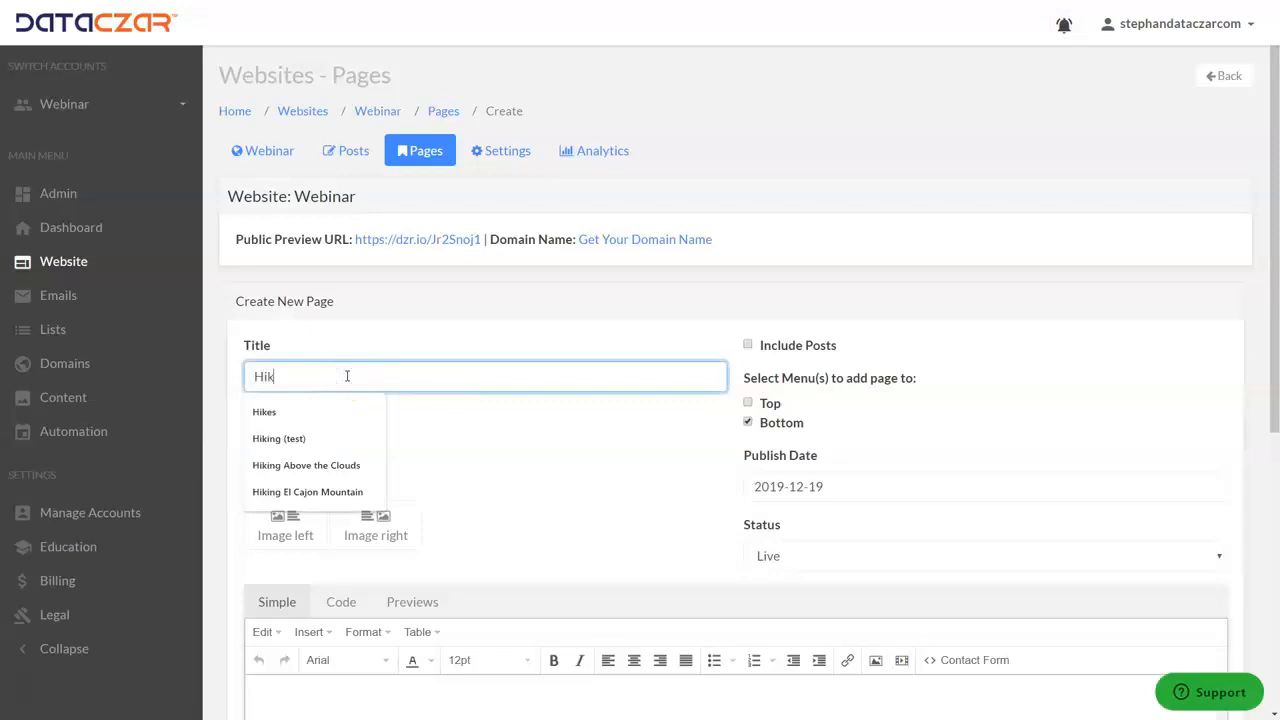
{"action": "type", "text": "_Rewards"}
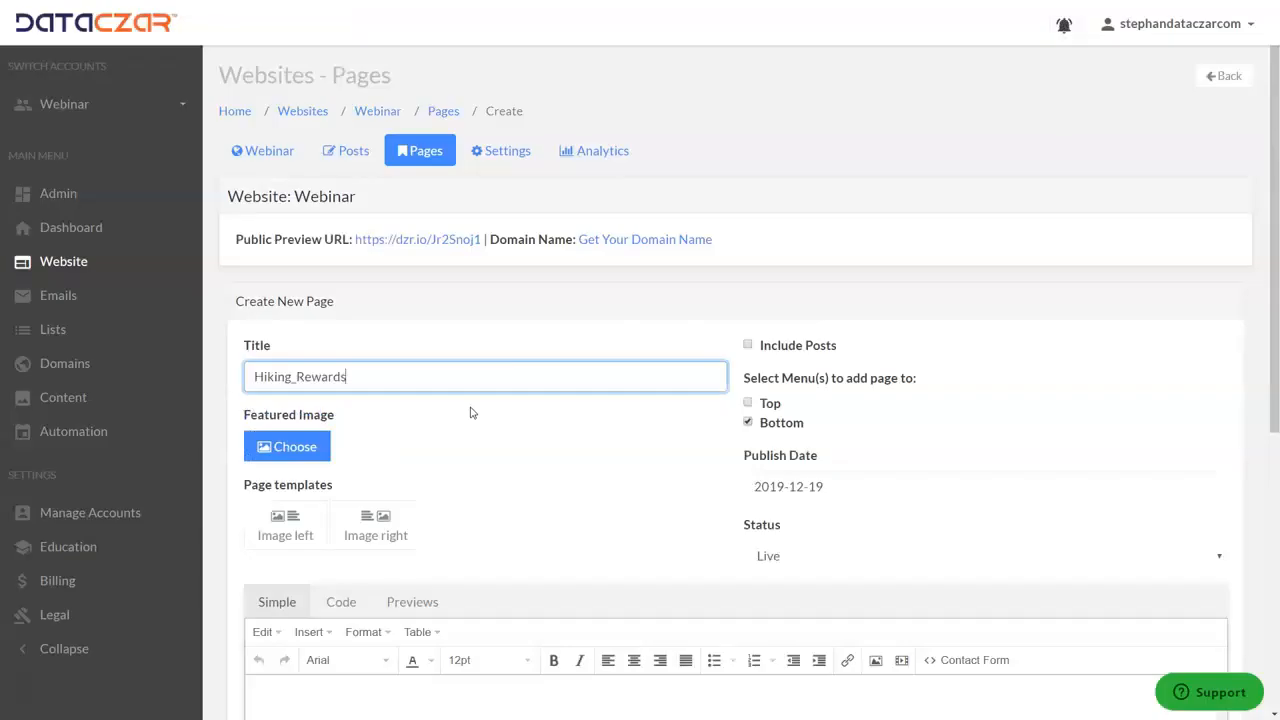
{"action": "left_click", "coordinate": [423, 381]}
Enter the page's body text "Congratulations, use Promotional Code HikingABC for your new Hiking Poles!!"
{"action": "scroll", "coordinate": [434, 420], "scroll_direction": "down", "scroll_amount": 3}
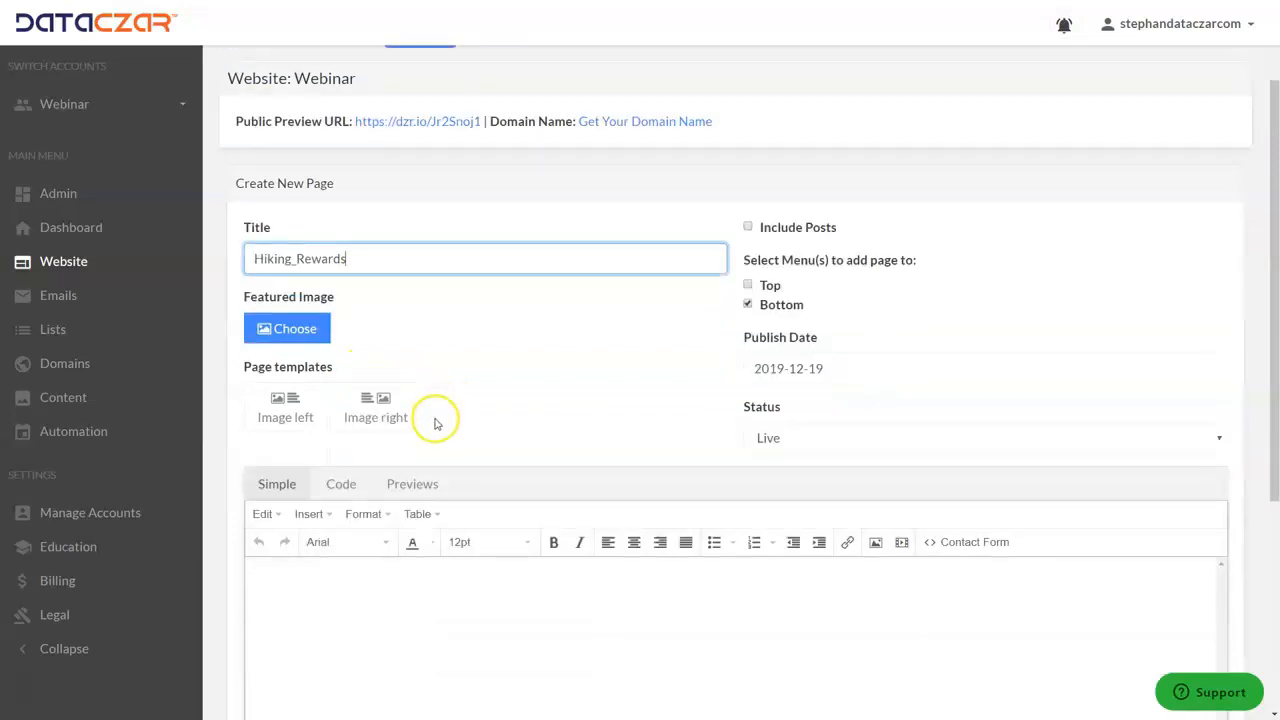
{"action": "left_click", "coordinate": [475, 546]}
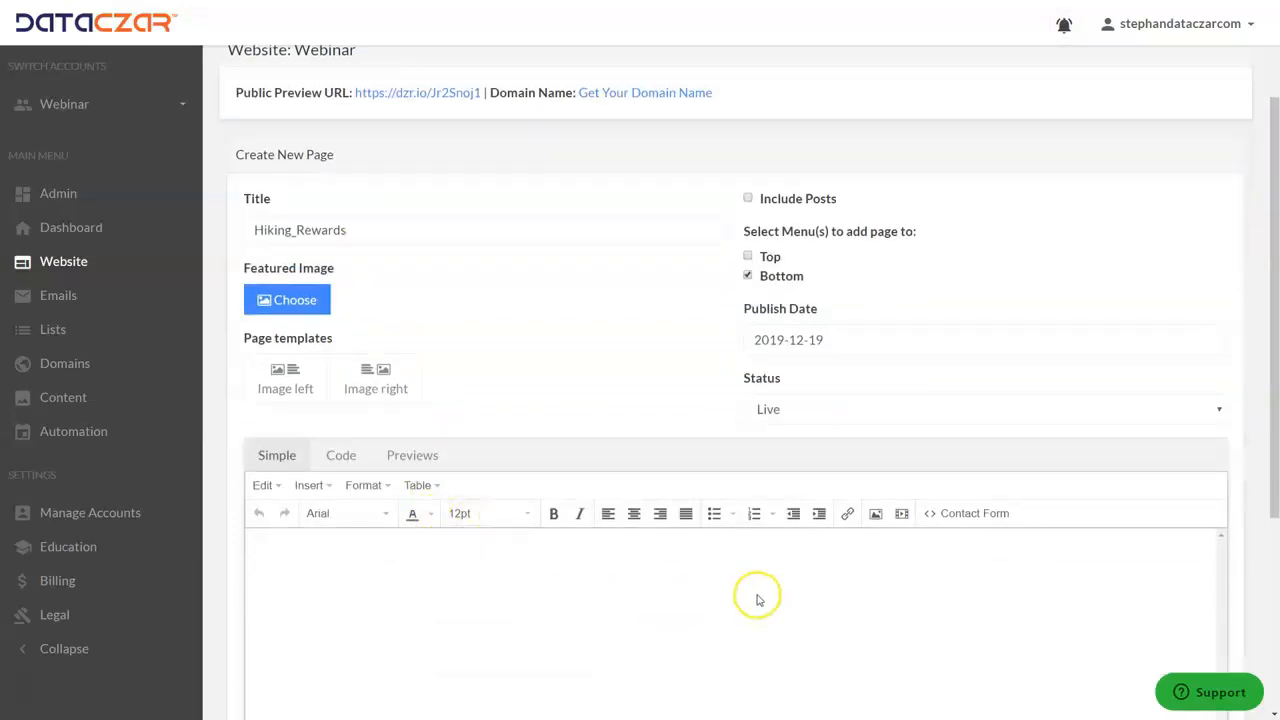
{"action": "type", "text": "Cio"}
{"action": "key", "text": "BackSpace"}
{"action": "type", "text": "ongratulations, use Por"}
{"action": "key", "text": "BackSpace"}
{"action": "type", "text": "romot"}
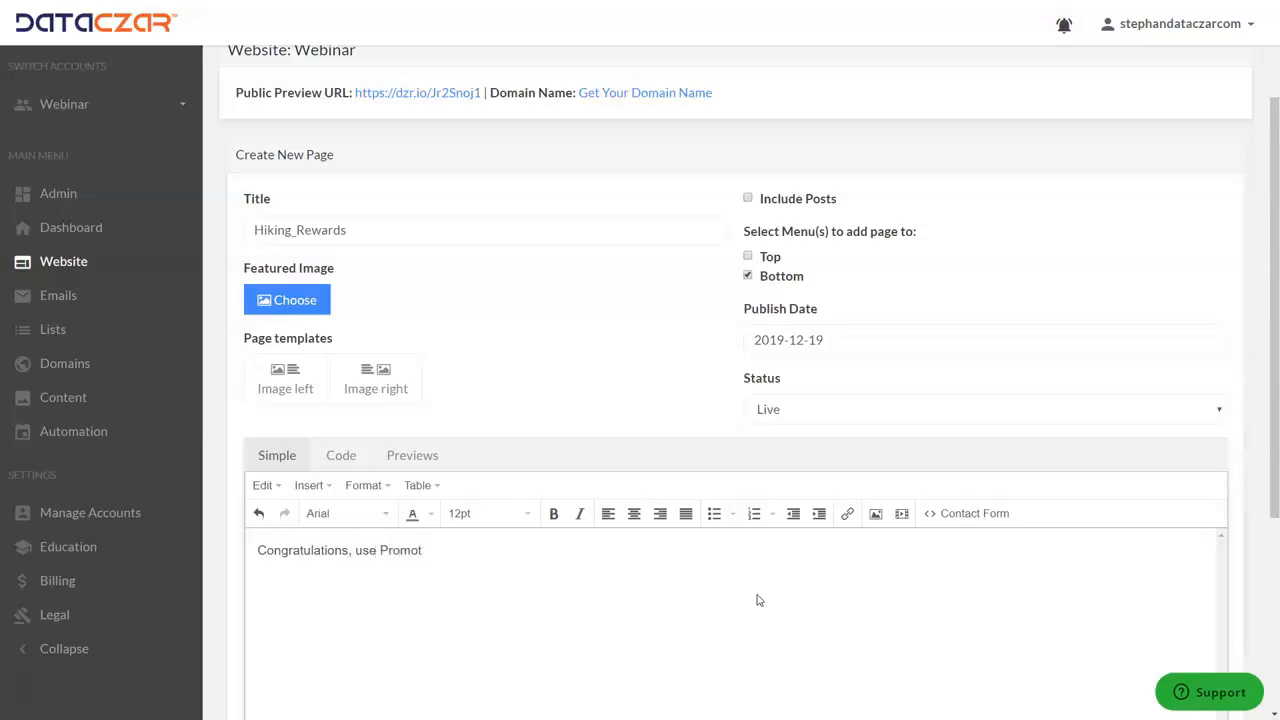
{"action": "type", "text": "ional Code"}
{"action": "key", "text": "BackSpace"}
{"action": "key", "text": "BackSpace"}
{"action": "key", "text": "BackSpace"}
{"action": "type", "text": "g "}
{"action": "type", "text": "ABS"}
{"action": "type", "text": " for you"}
{"action": "type", "text": "new "}
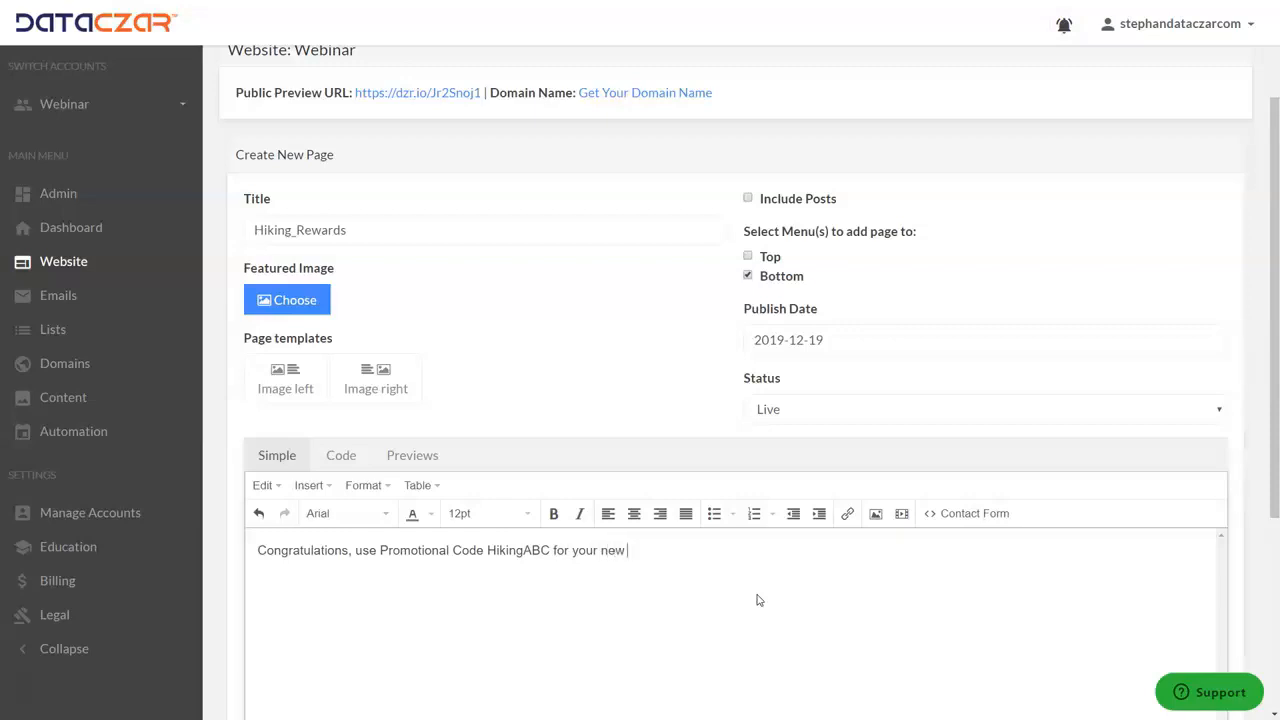
{"action": "type", "text": "Hiking Po"}
Format the congratulations line as bold, italic, 14pt and centered
{"action": "left_click_drag", "start_coordinate": [720, 549], "coordinate": [207, 536]}
{"action": "left_click", "coordinate": [579, 513]}
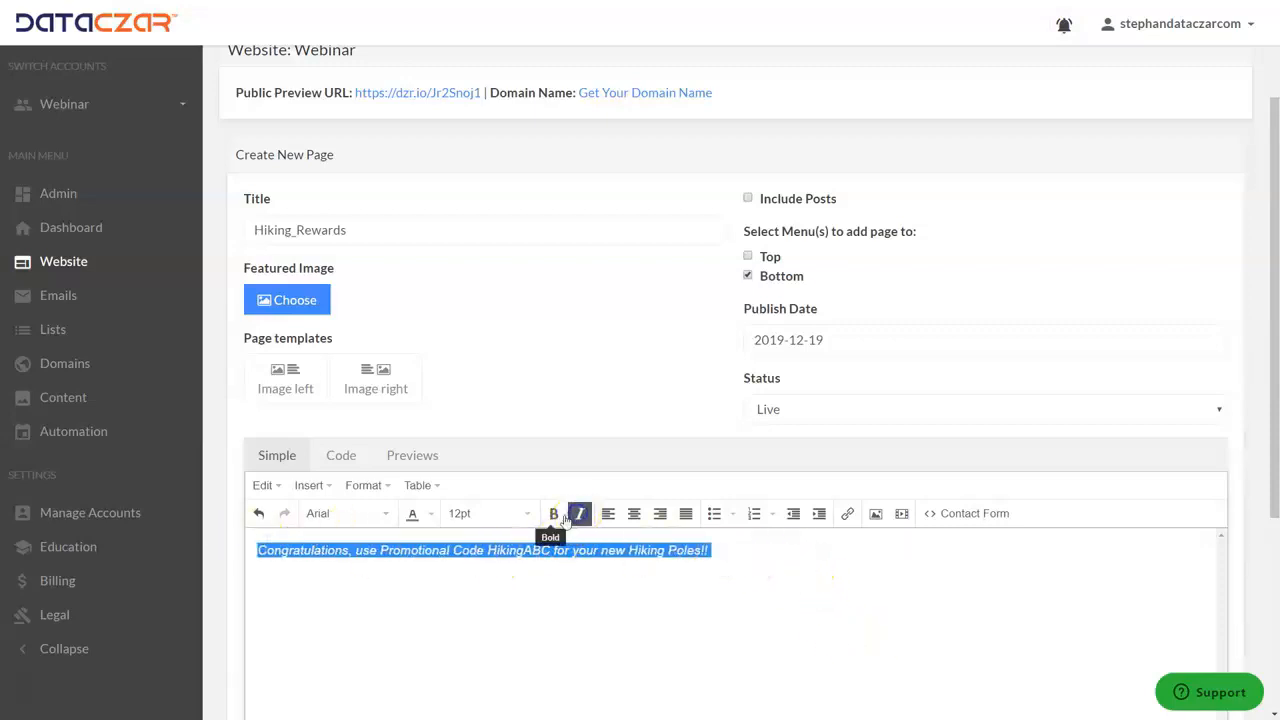
{"action": "left_click", "coordinate": [553, 513]}
{"action": "left_click", "coordinate": [482, 513]}
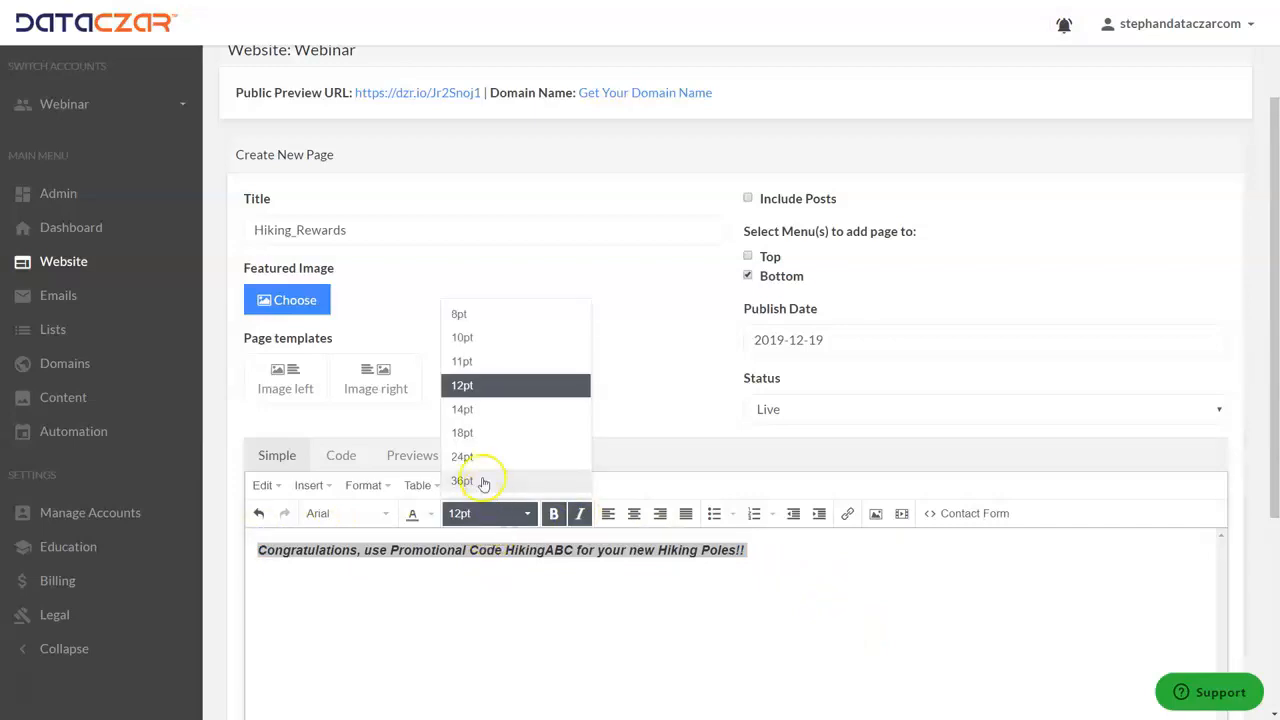
{"action": "left_click", "coordinate": [465, 409]}
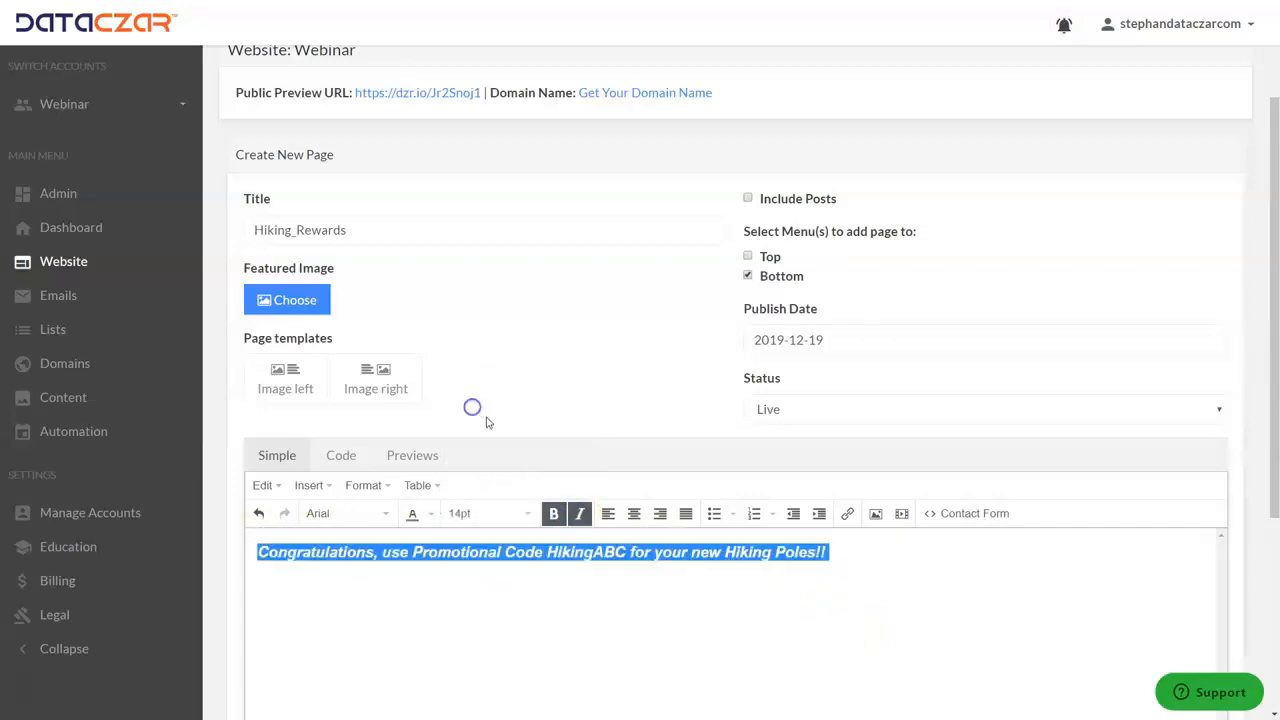
{"action": "left_click", "coordinate": [633, 513]}
{"action": "left_click", "coordinate": [651, 587]}
{"action": "left_click", "coordinate": [1067, 555]}
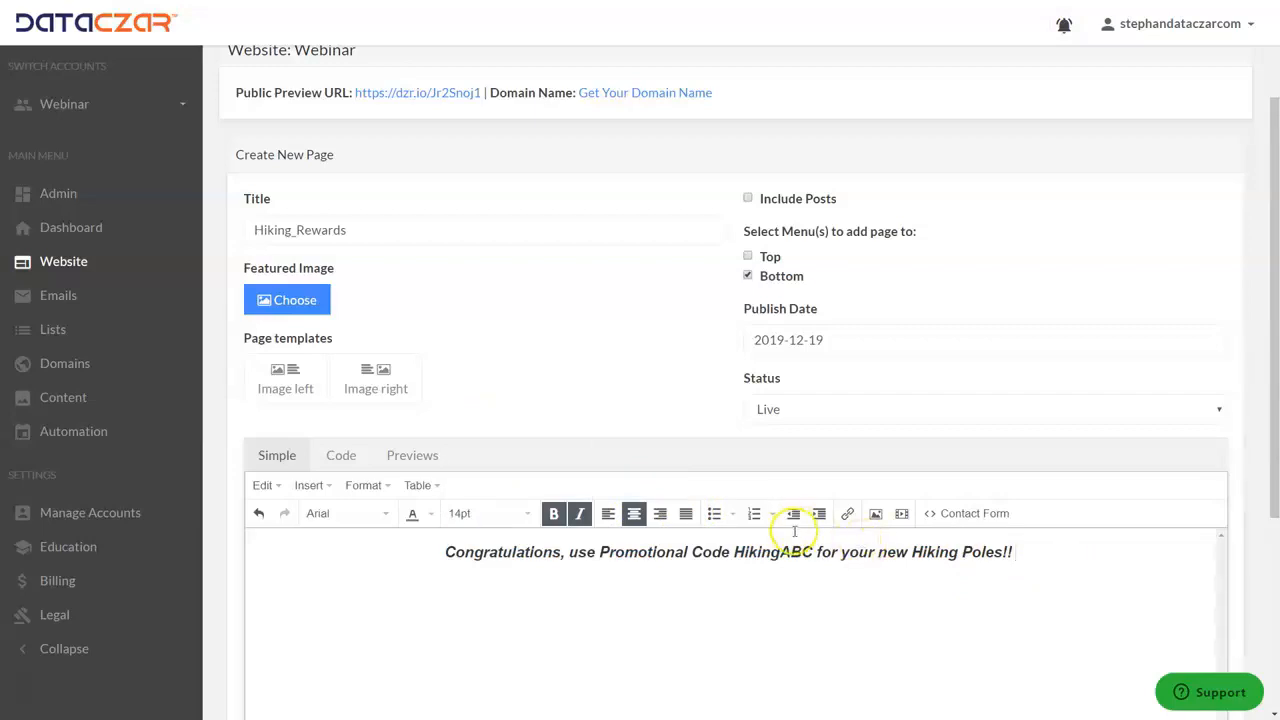
{"action": "left_click", "coordinate": [409, 230]}
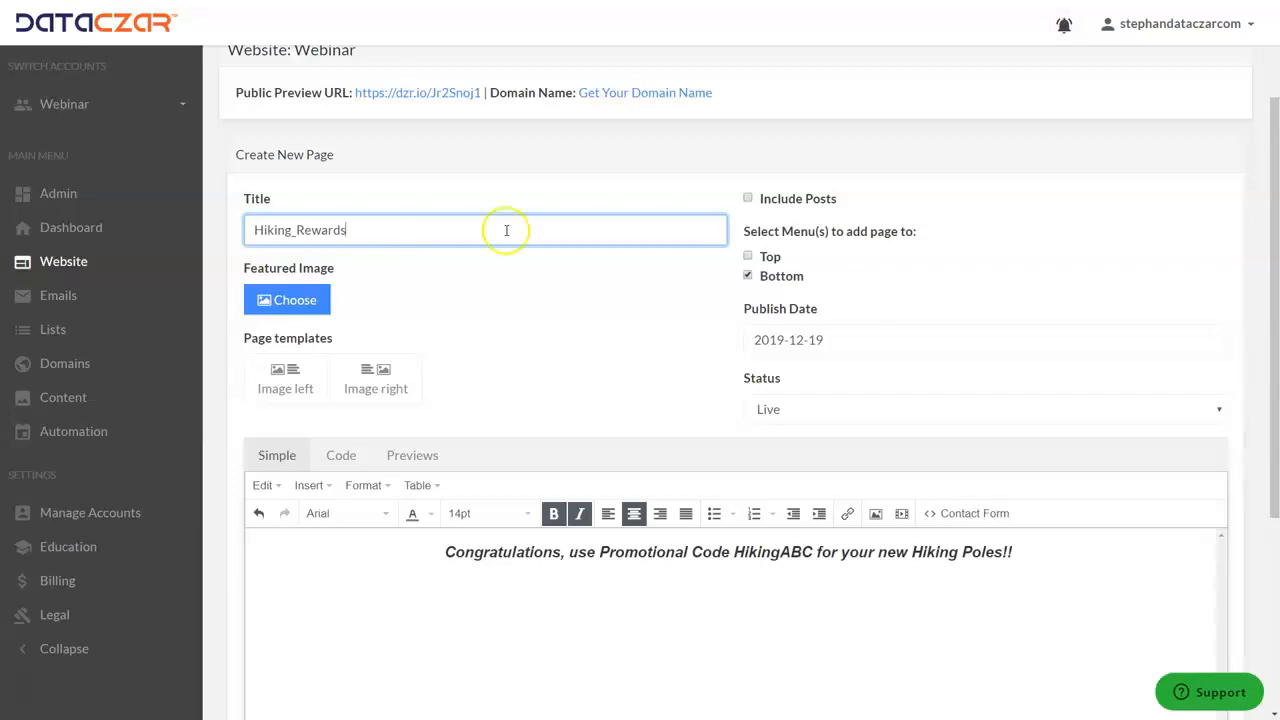
{"action": "left_click_drag", "start_coordinate": [352, 230], "coordinate": [224, 237]}
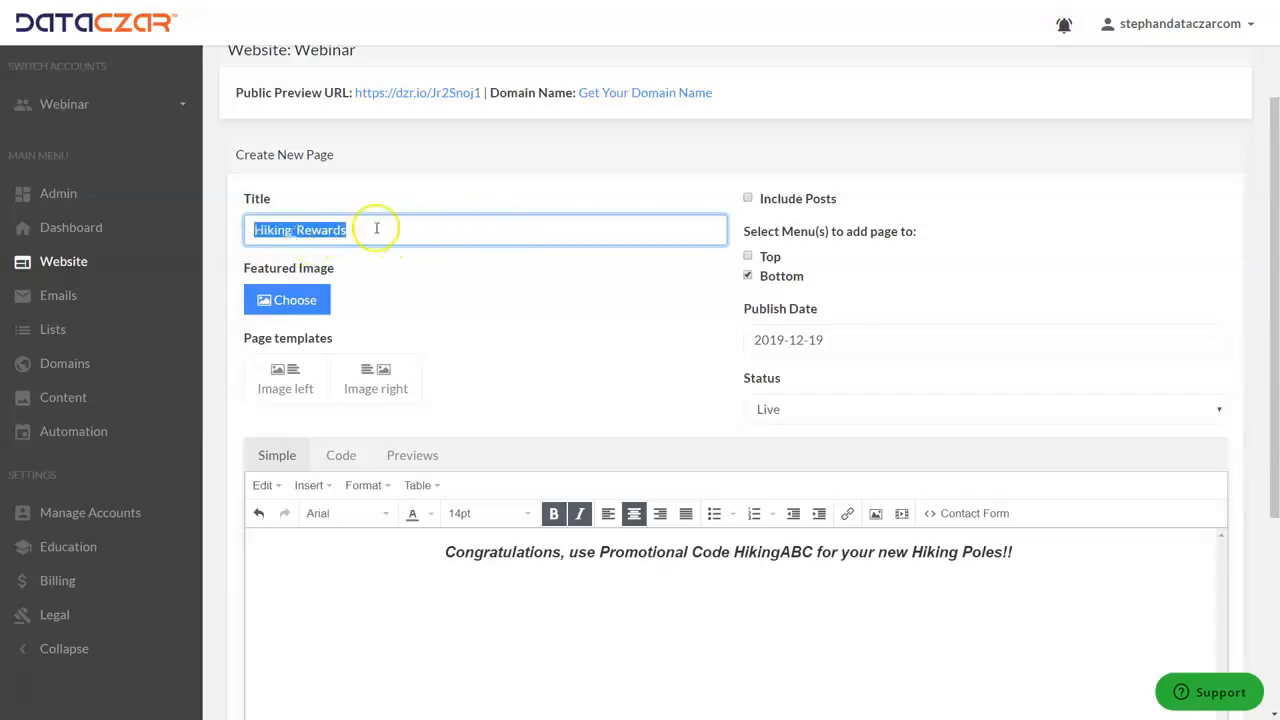
{"action": "left_click", "coordinate": [408, 226]}
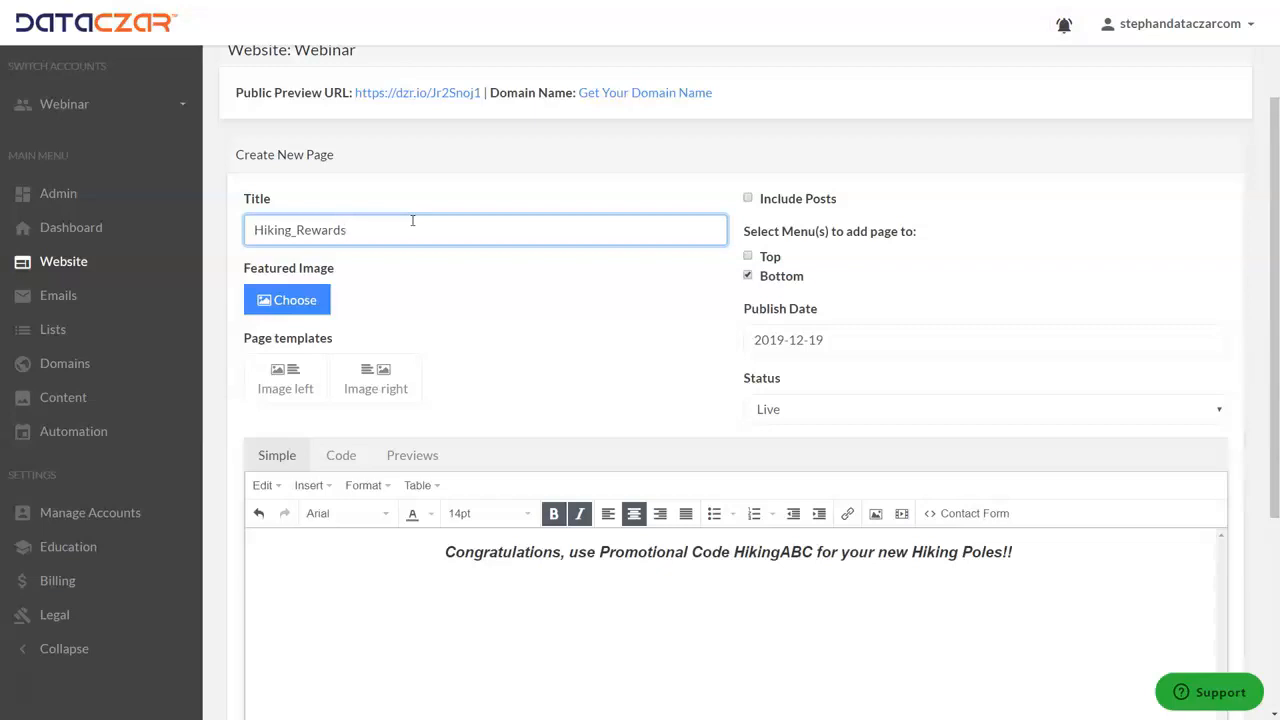
{"action": "left_click", "coordinate": [436, 556]}
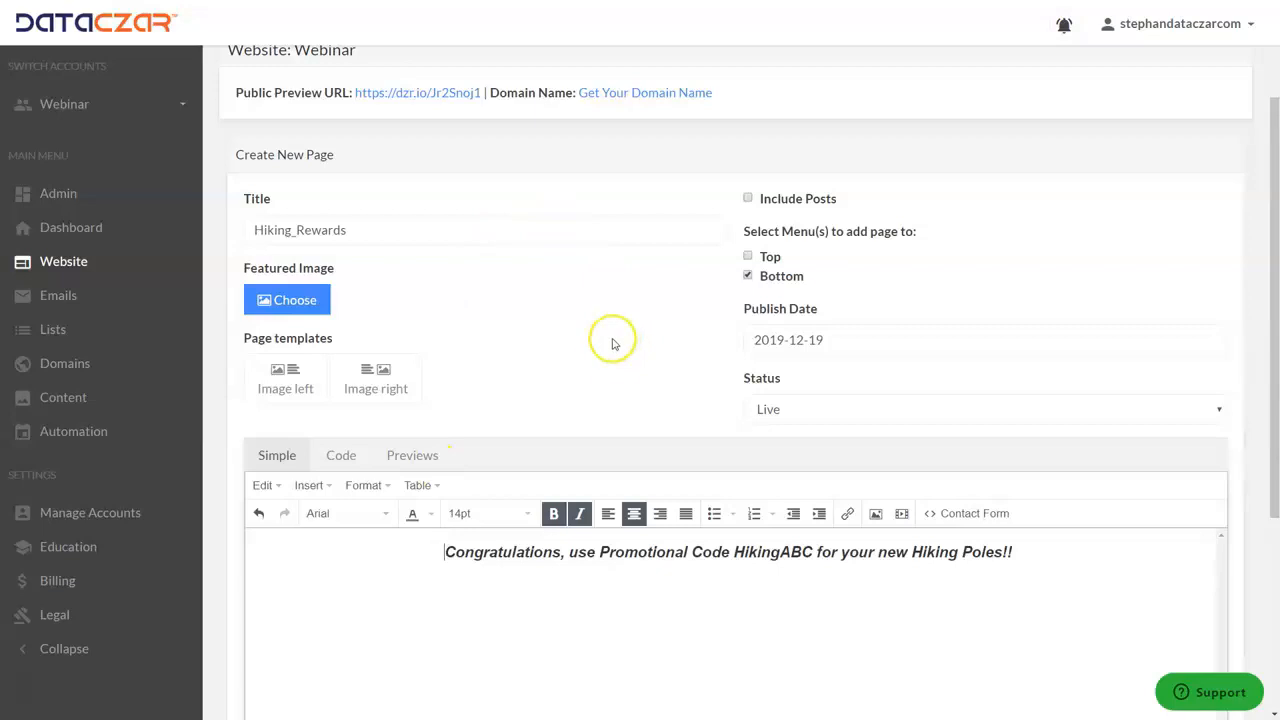
{"action": "scroll", "coordinate": [595, 425], "scroll_direction": "down", "scroll_amount": 1}
{"action": "scroll", "coordinate": [594, 417], "scroll_direction": "up", "scroll_amount": 3}
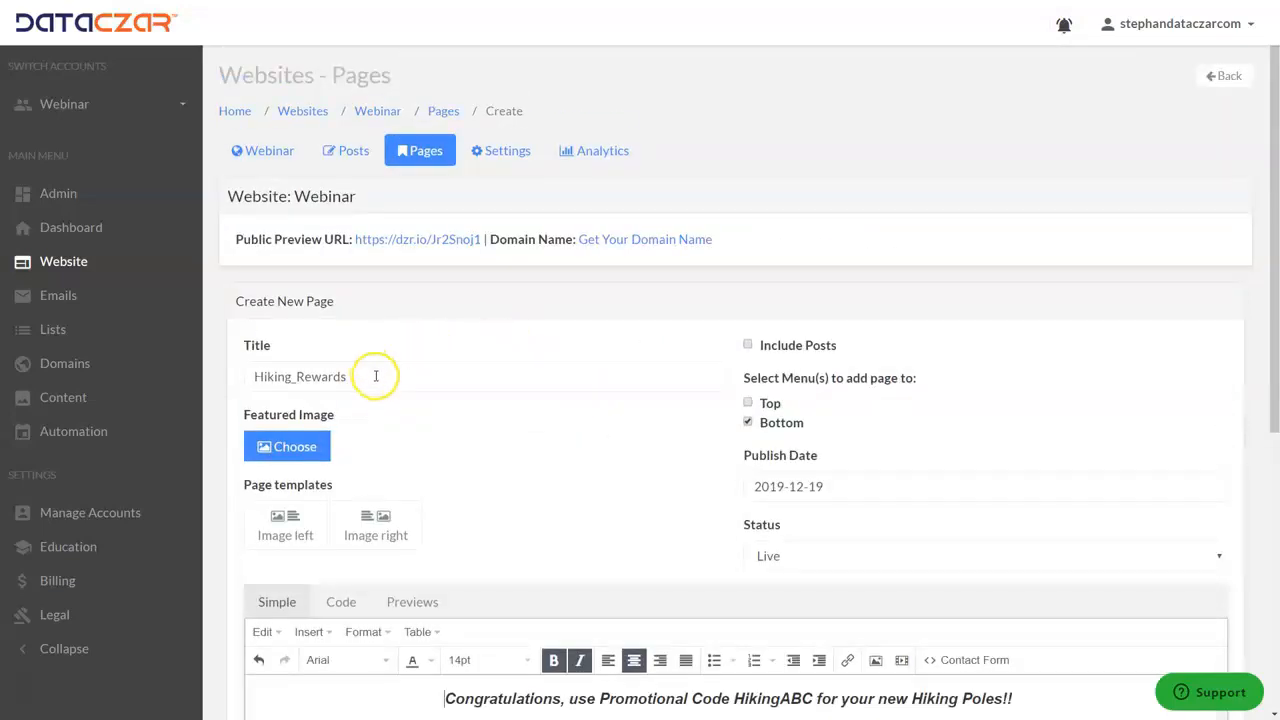
{"action": "scroll", "coordinate": [420, 400], "scroll_direction": "down", "scroll_amount": 2}
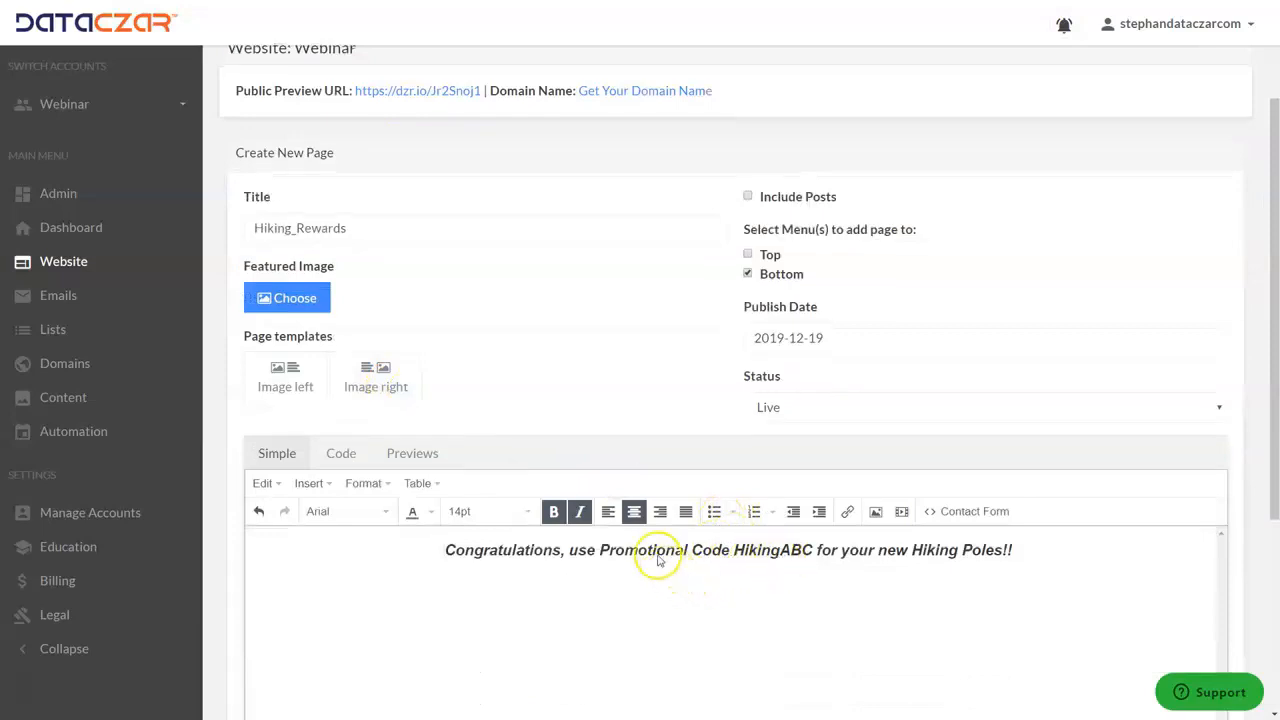
Save the new Hiking_Rewards page and look over its saved content
{"action": "scroll", "coordinate": [657, 563], "scroll_direction": "down", "scroll_amount": 4}
{"action": "left_click", "coordinate": [283, 553]}
{"action": "left_click", "coordinate": [283, 553]}
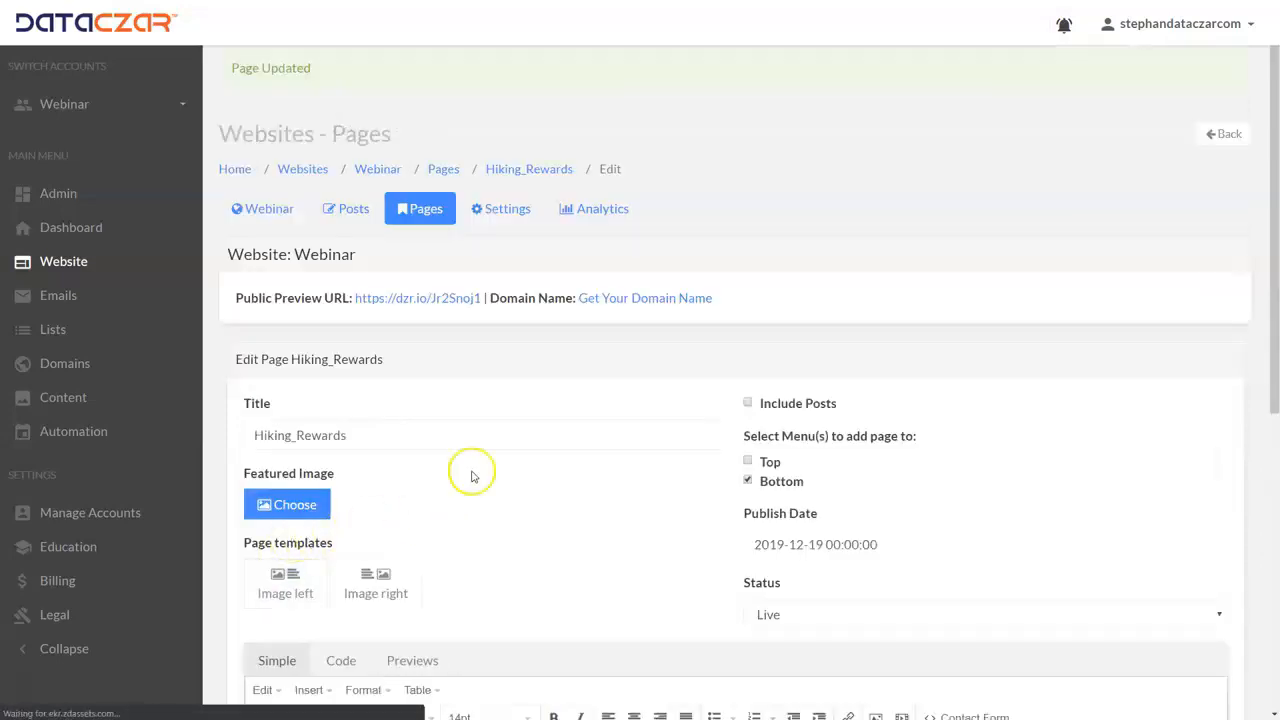
{"action": "scroll", "coordinate": [518, 430], "scroll_direction": "down", "scroll_amount": 3}
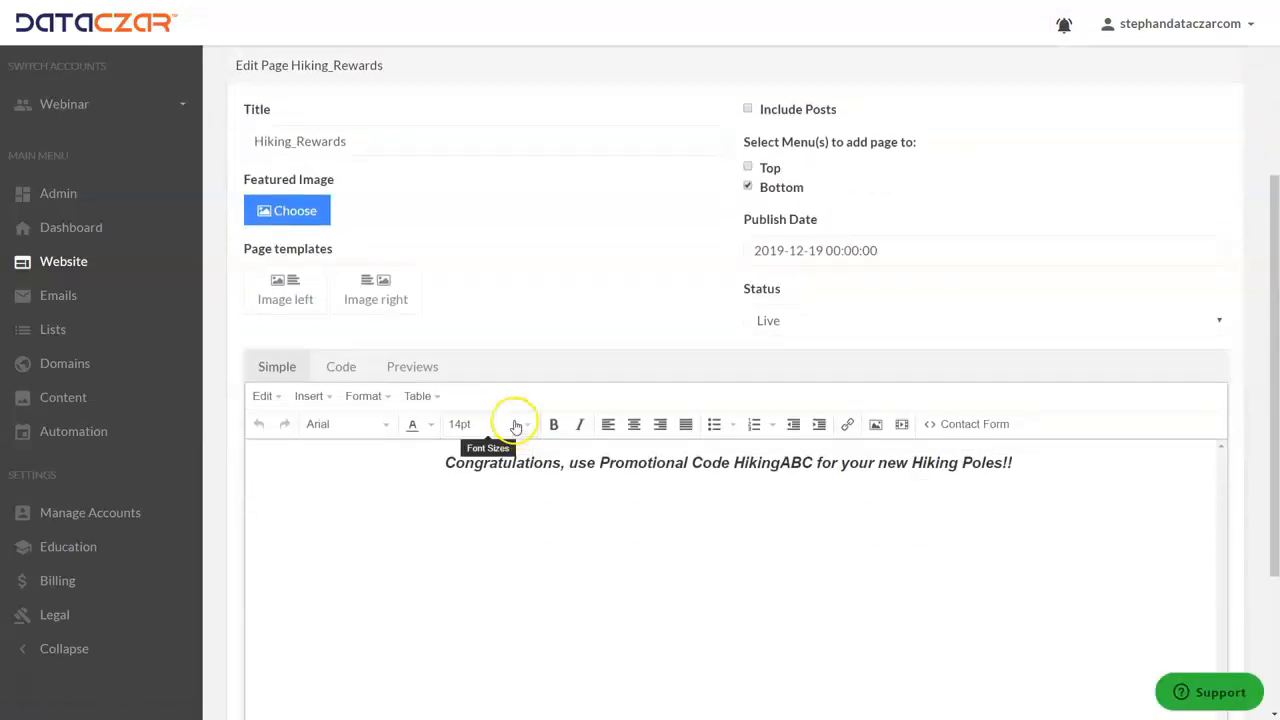
{"action": "scroll", "coordinate": [500, 400], "scroll_direction": "up", "scroll_amount": 3}
Reopen Hiking_Rewards from the page list for editing, remove it from the Bottom menu and save the update
{"action": "left_click", "coordinate": [427, 210]}
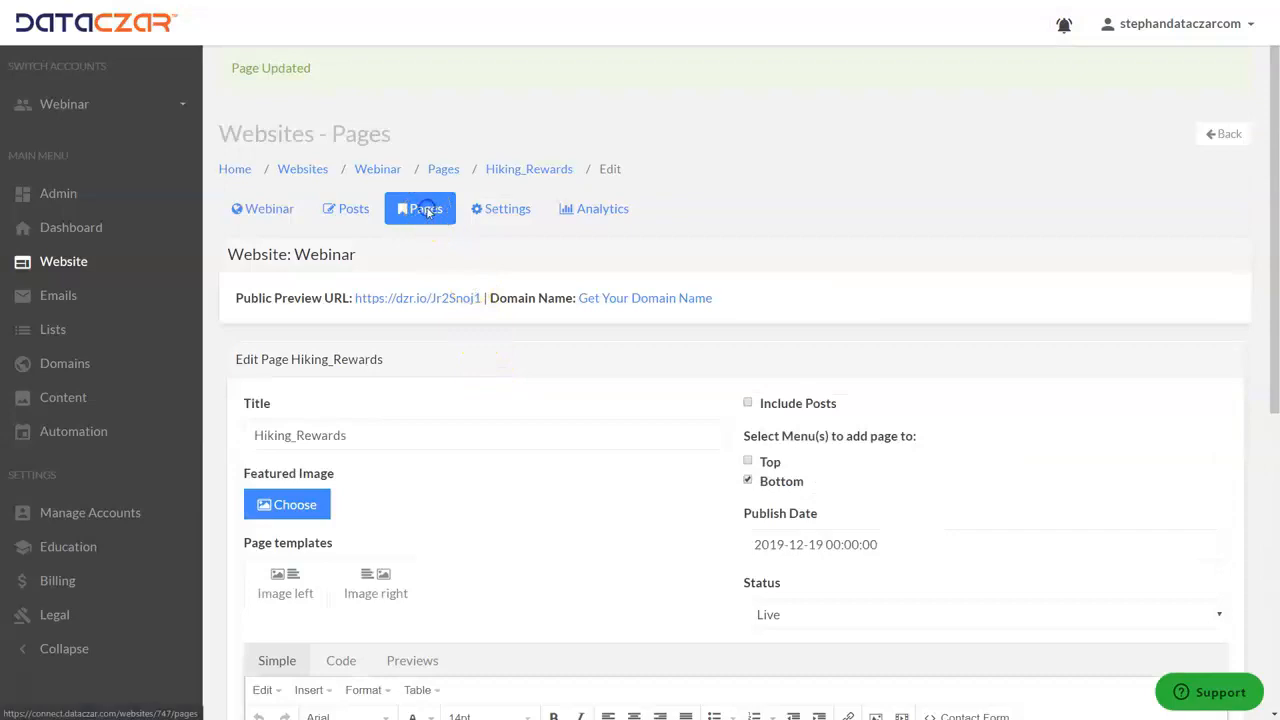
{"action": "scroll", "coordinate": [455, 350], "scroll_direction": "down", "scroll_amount": 3}
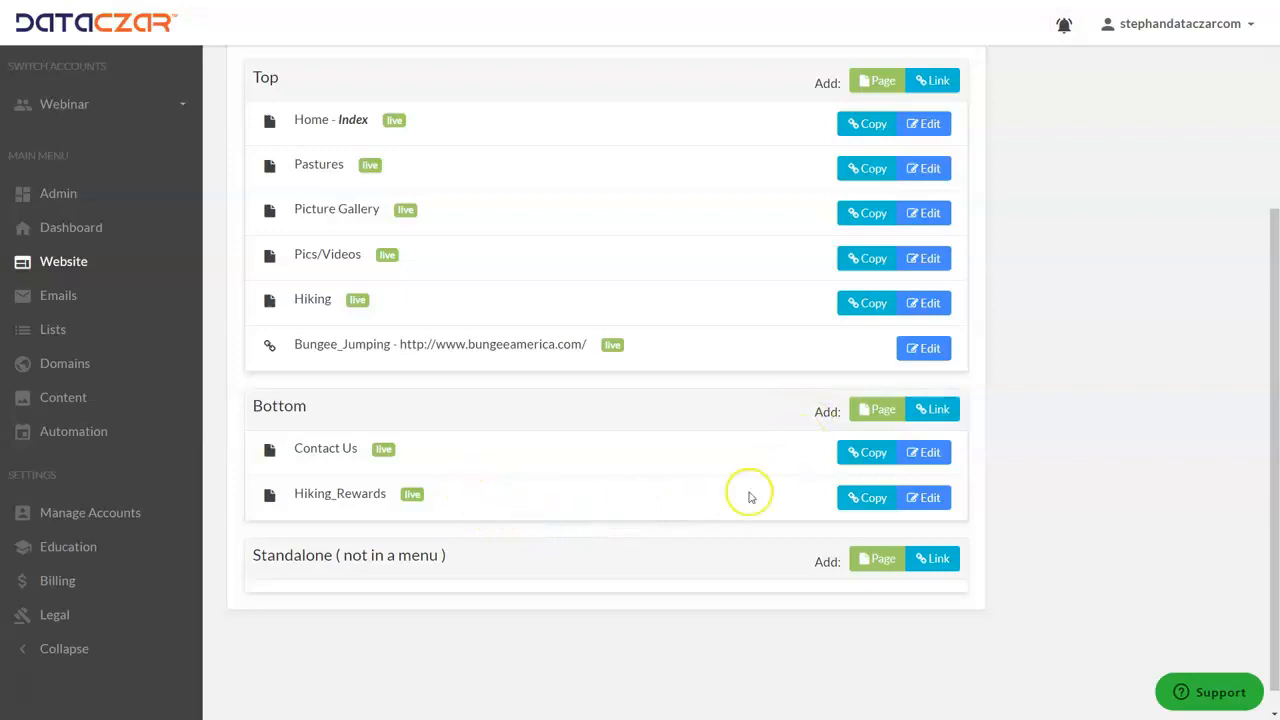
{"action": "left_click", "coordinate": [935, 503]}
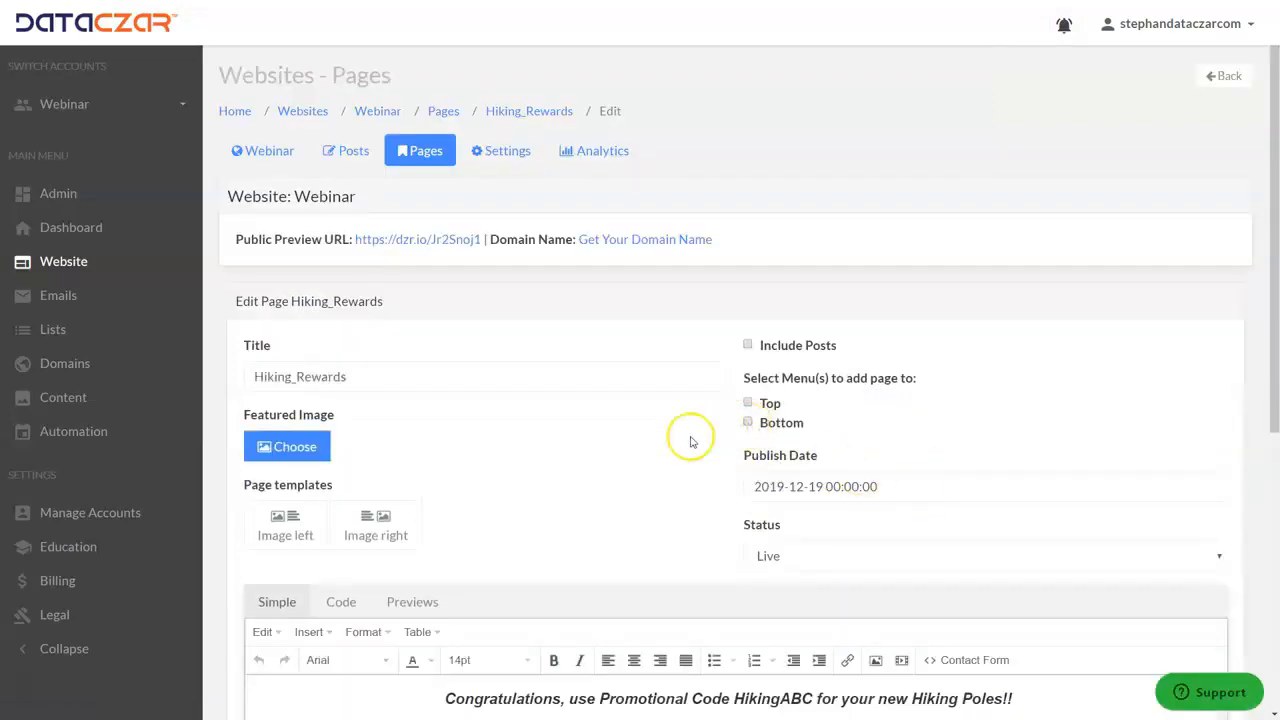
{"action": "scroll", "coordinate": [590, 440], "scroll_direction": "down", "scroll_amount": 5}
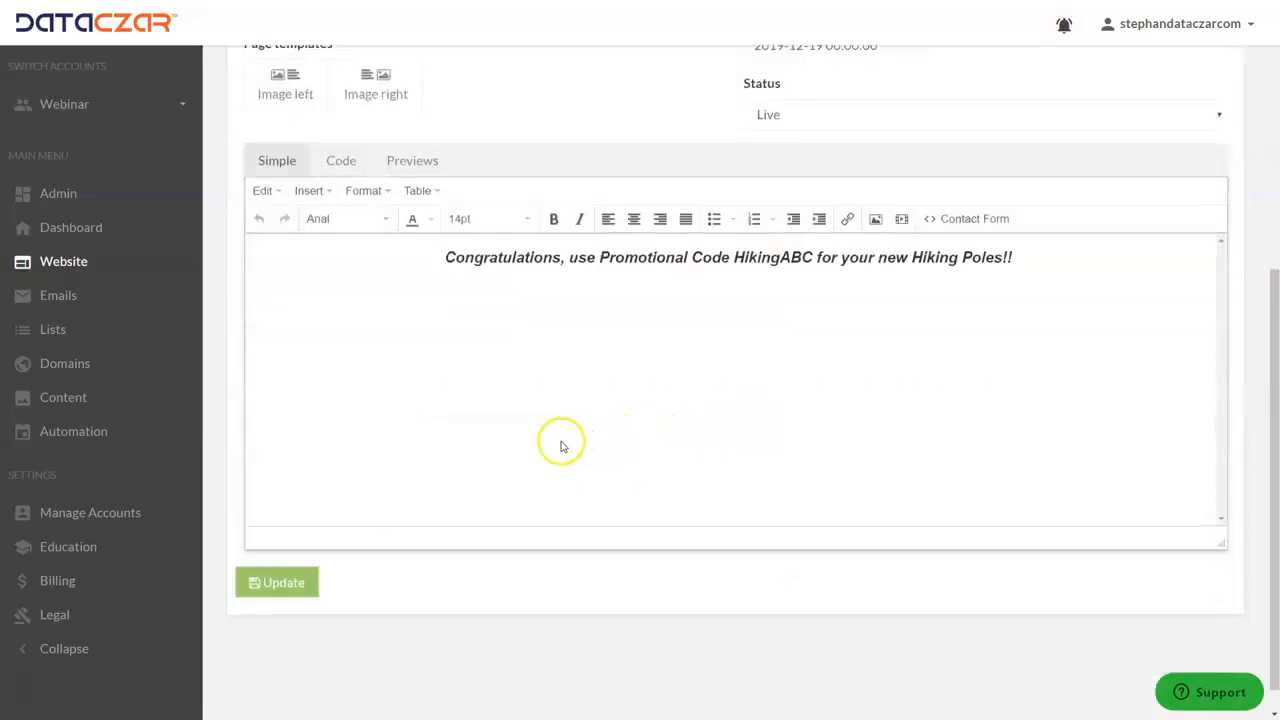
{"action": "left_click", "coordinate": [280, 582]}
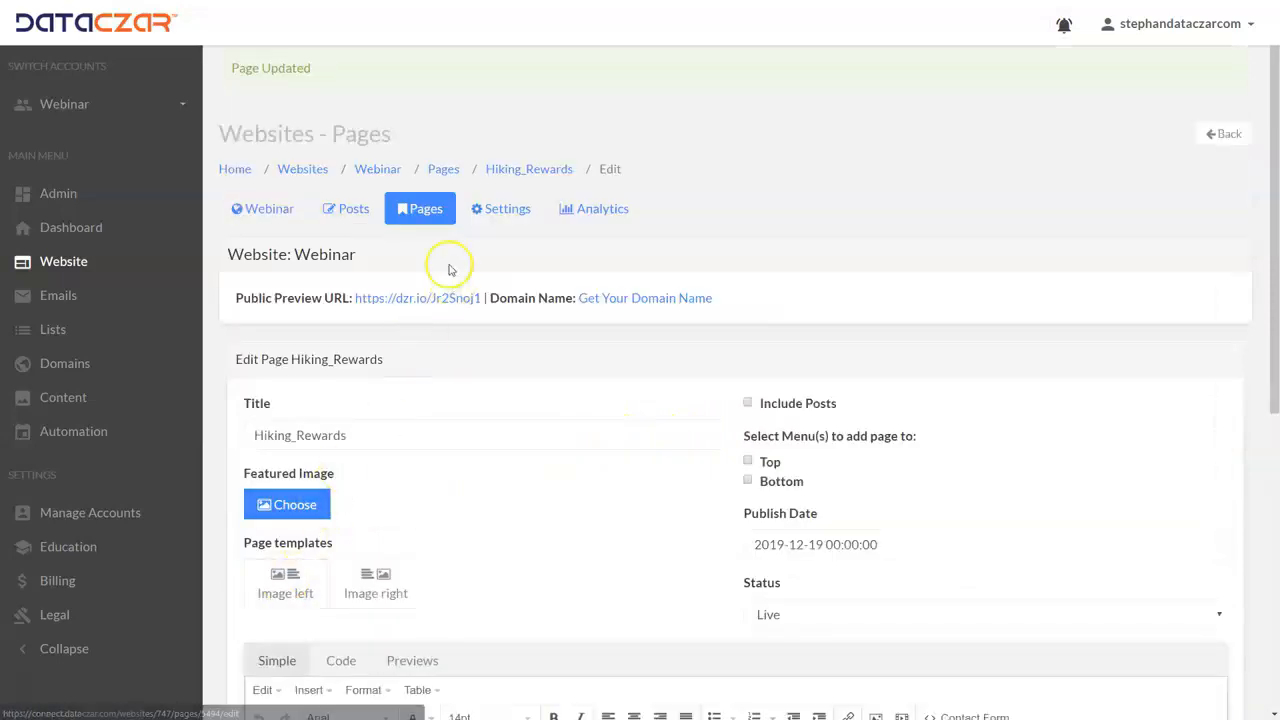
Check where Hiking_Rewards is listed in the page list and look at the public website's menu
{"action": "left_click", "coordinate": [424, 208]}
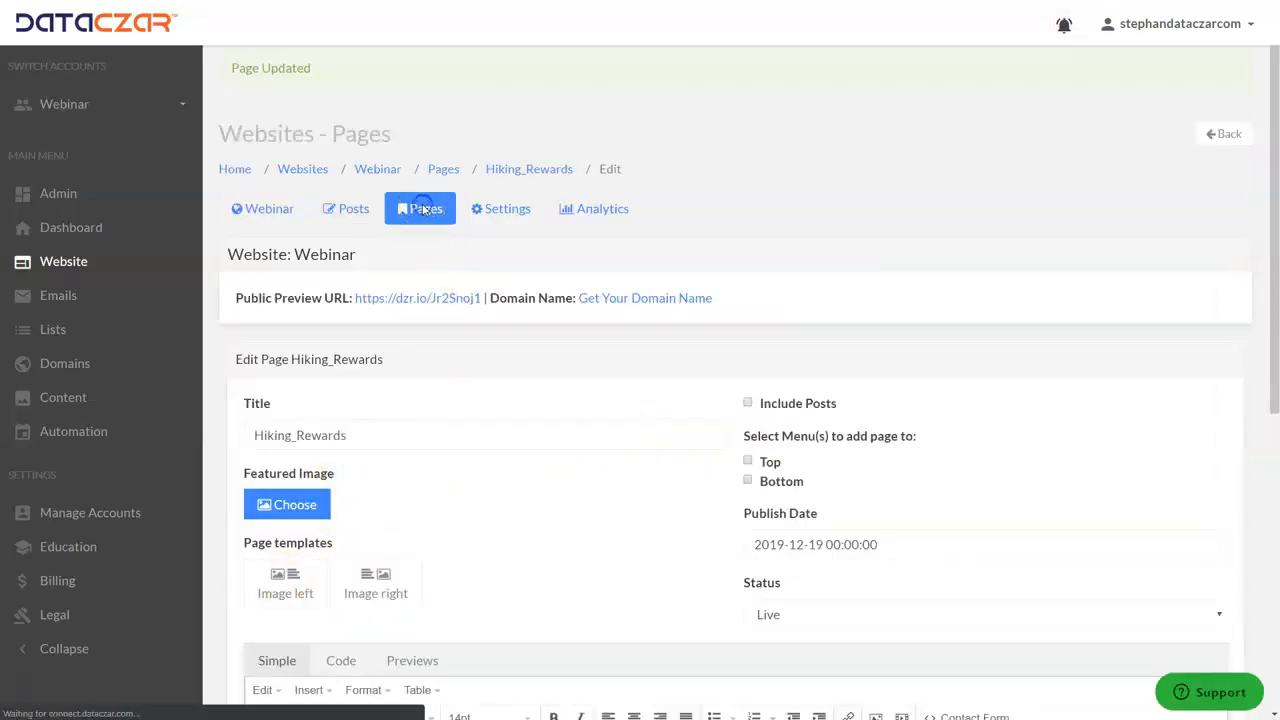
{"action": "scroll", "coordinate": [610, 437], "scroll_direction": "down", "scroll_amount": 3}
{"action": "scroll", "coordinate": [610, 435], "scroll_direction": "down", "scroll_amount": 1}
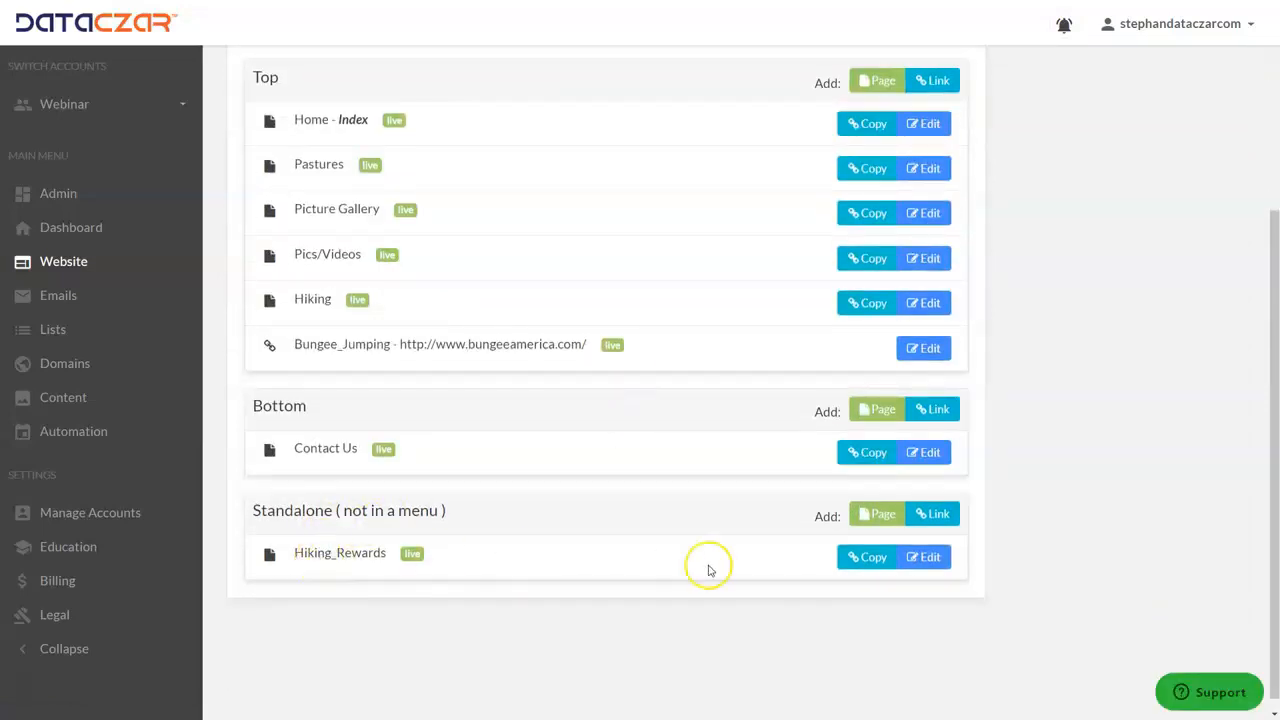
{"action": "left_click", "coordinate": [878, 563]}
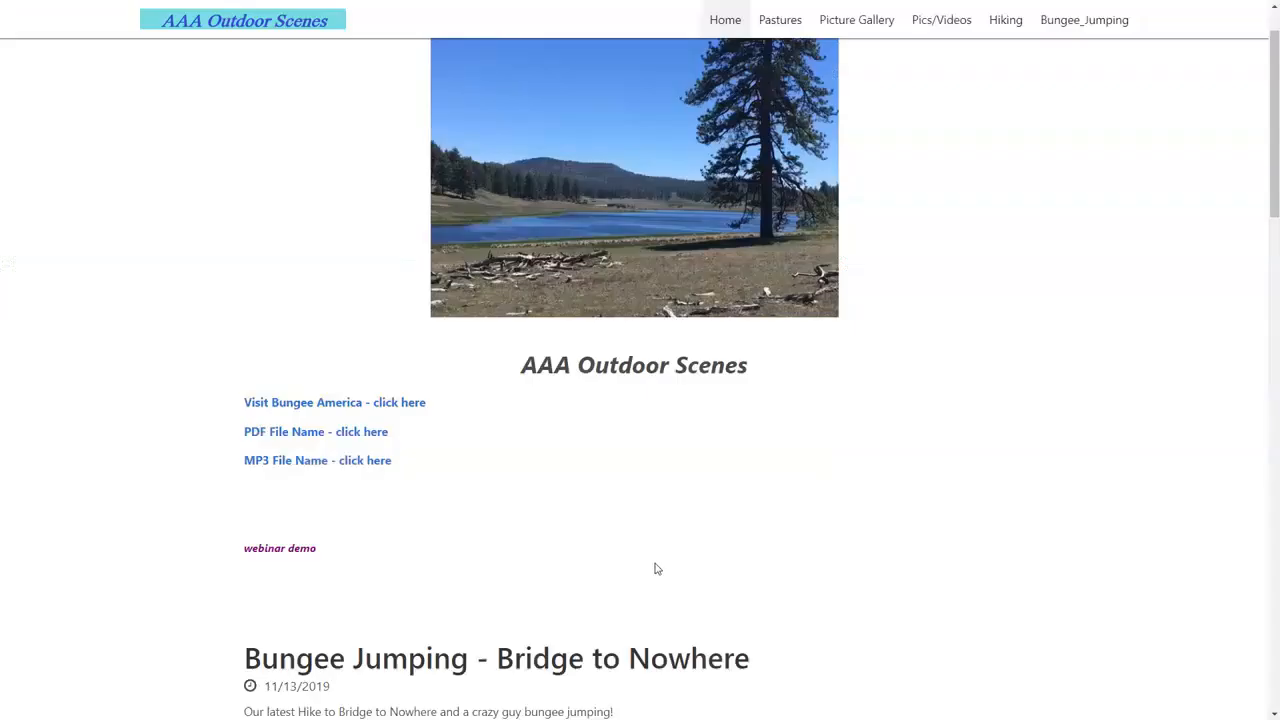
{"action": "left_click", "coordinate": [423, 400]}
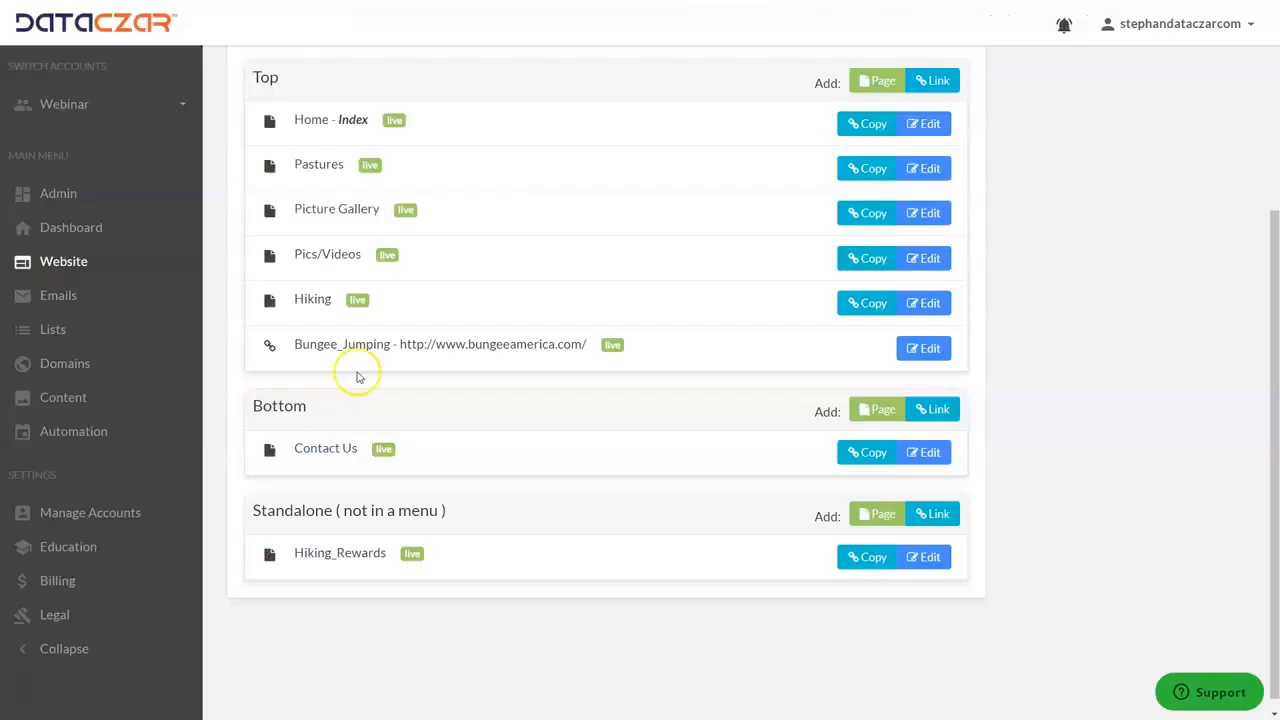
Copy the share link of the standalone Hiking_Rewards page to the clipboard
{"action": "scroll", "coordinate": [580, 290], "scroll_direction": "up", "scroll_amount": 3}
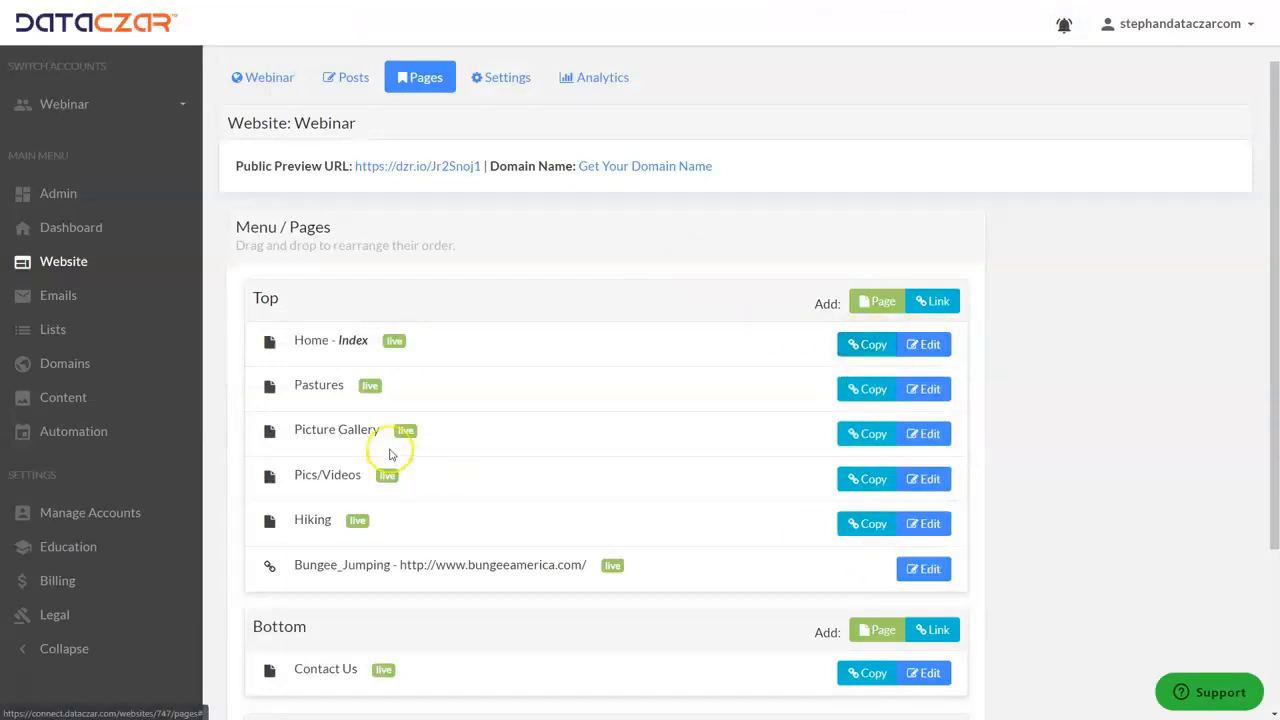
{"action": "scroll", "coordinate": [390, 455], "scroll_direction": "down", "scroll_amount": 3}
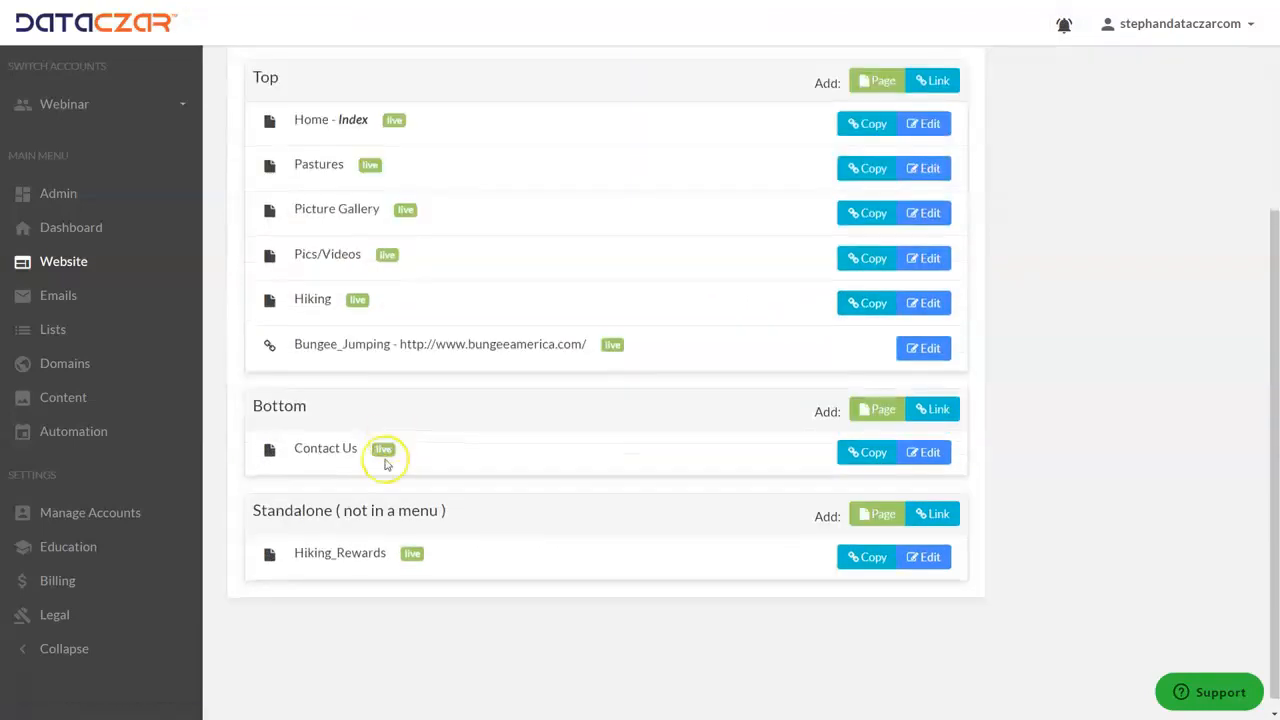
{"action": "left_click", "coordinate": [869, 560]}
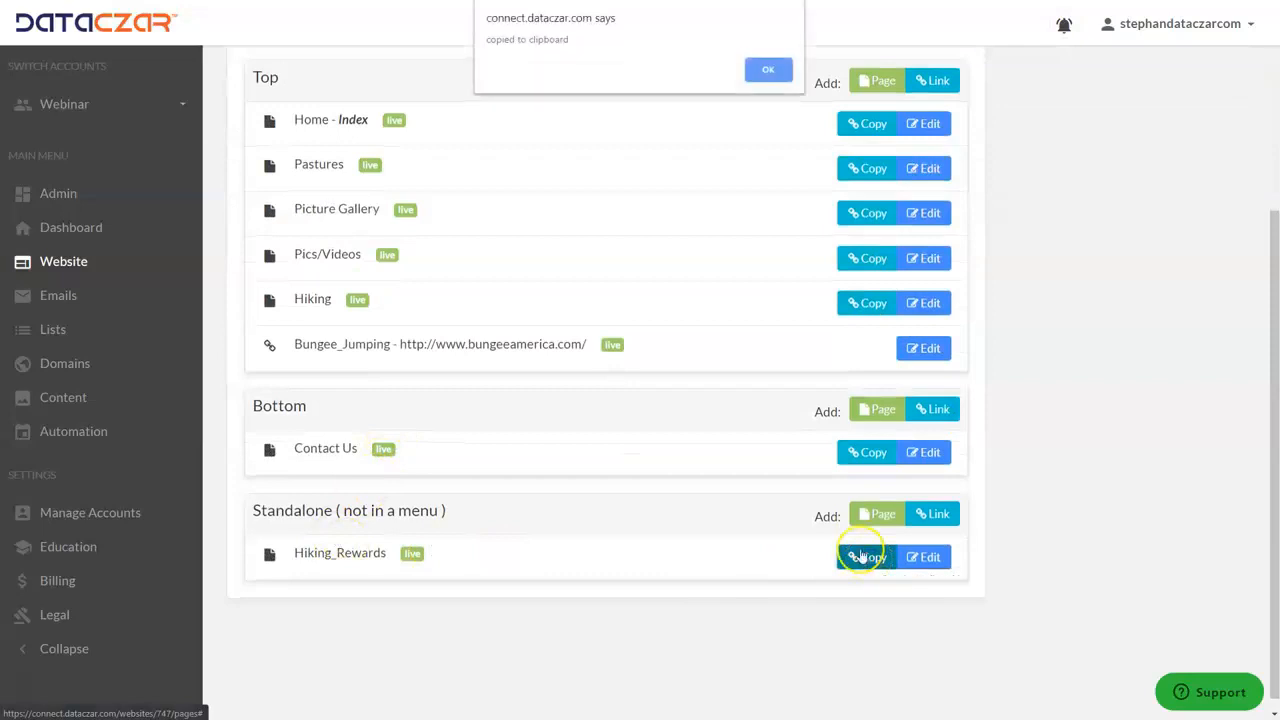
Copy the Hiking_Rewards page link again and open the Home page for editing
{"action": "left_click", "coordinate": [768, 71]}
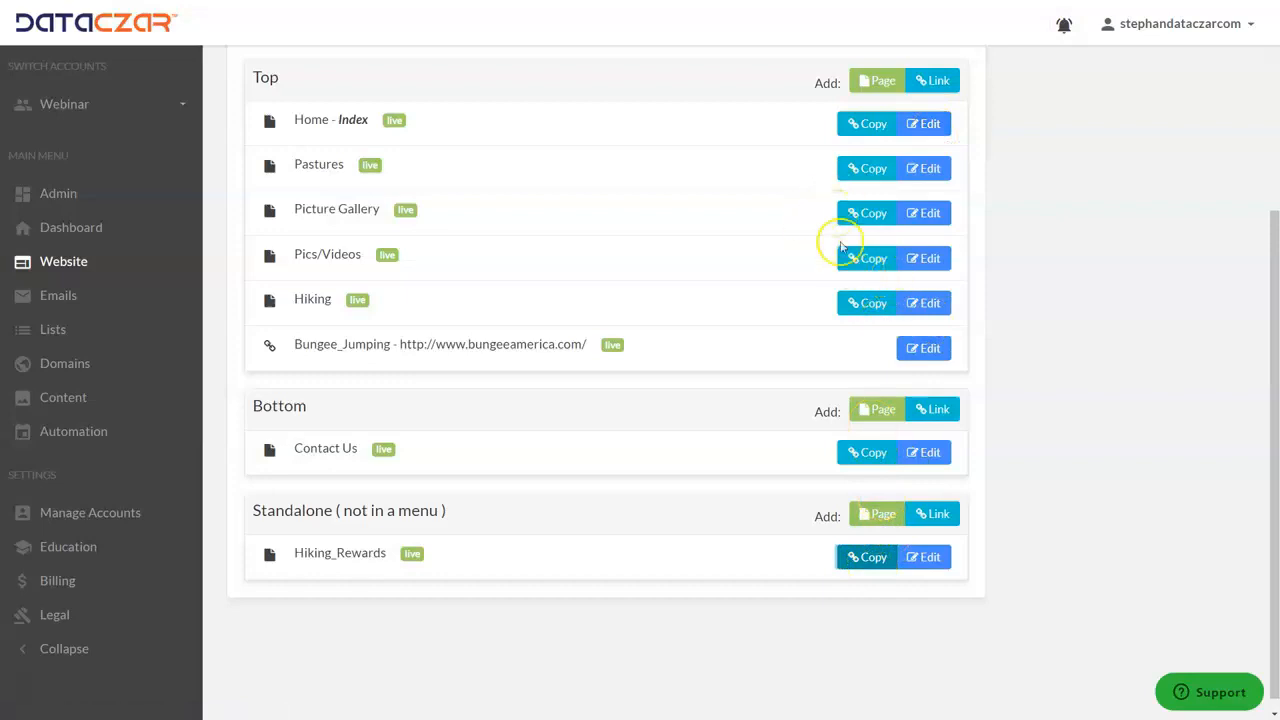
{"action": "left_click", "coordinate": [869, 559]}
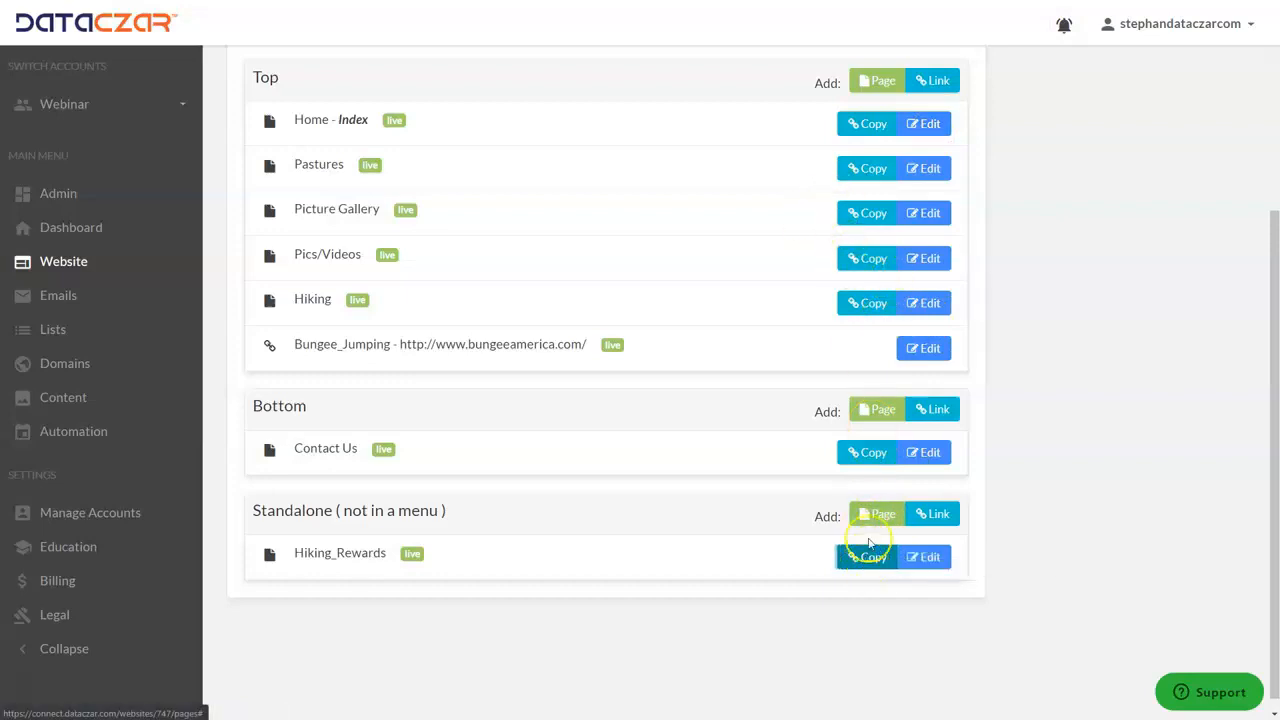
{"action": "left_click", "coordinate": [921, 127]}
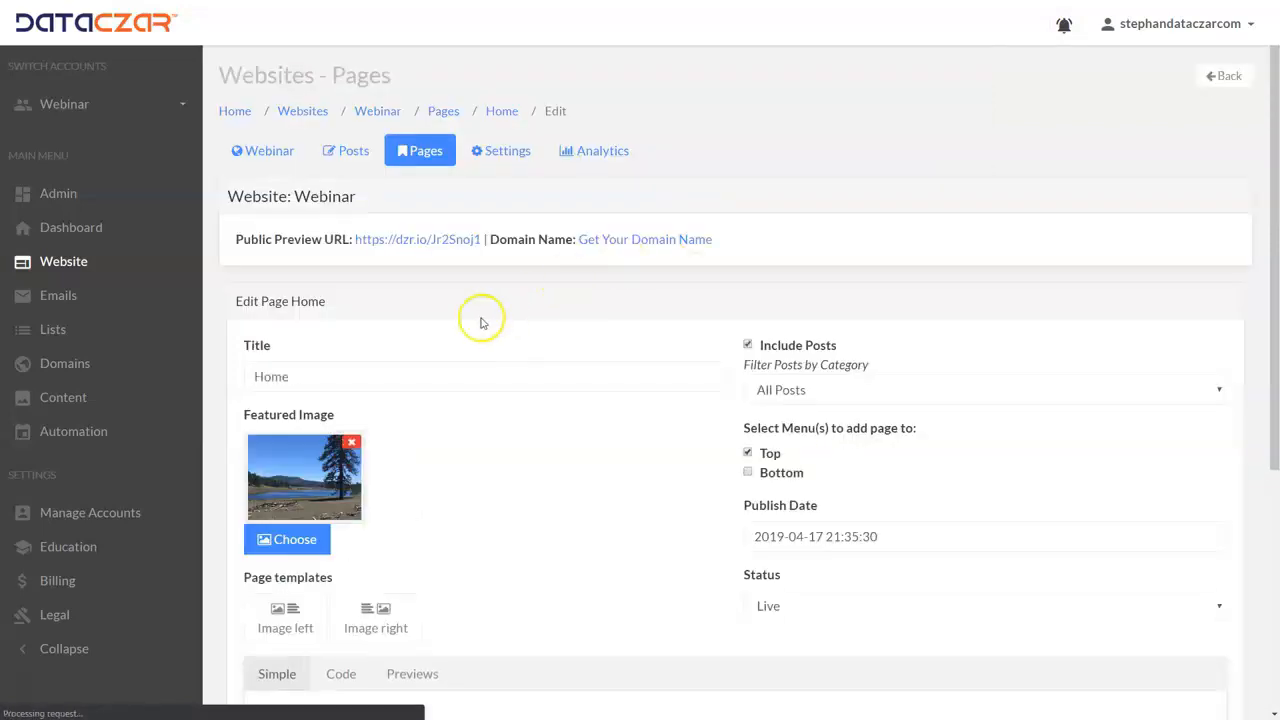
Add a "Hiking Rewards!!" line below the "MP3 File Name - click here" line in the Home page content
{"action": "scroll", "coordinate": [457, 329], "scroll_direction": "down", "scroll_amount": 5}
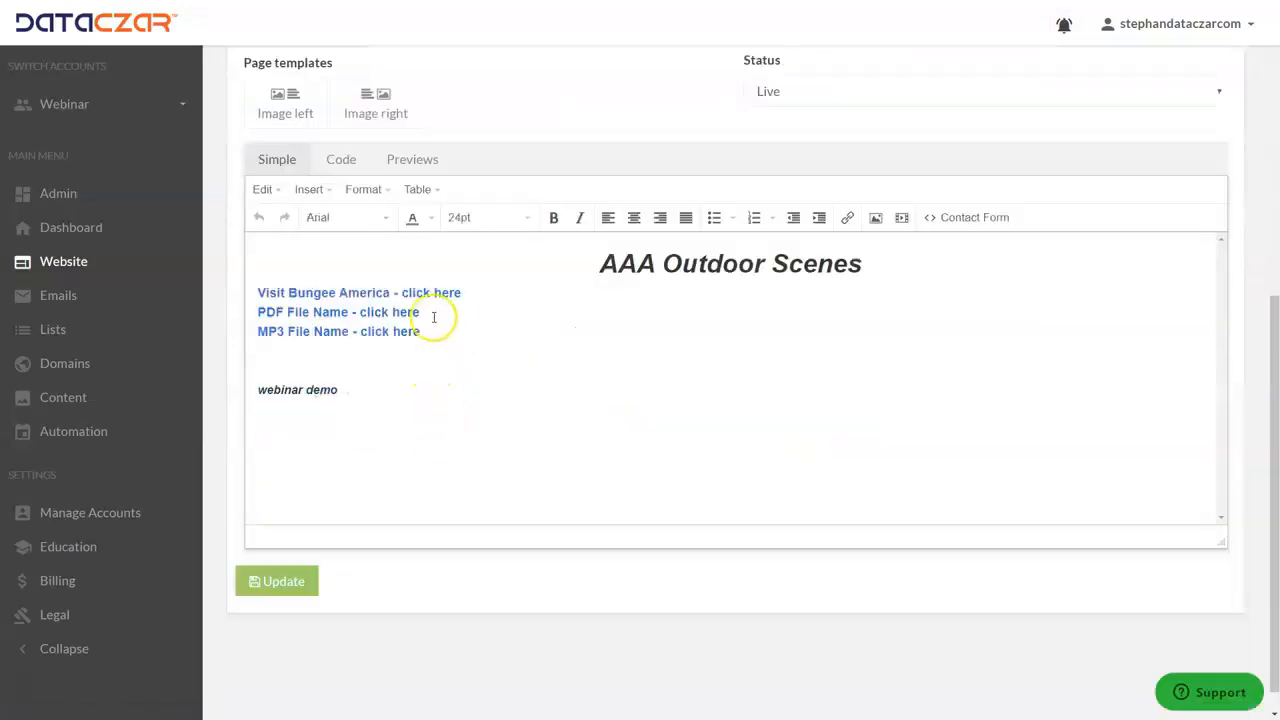
{"action": "triple_click", "coordinate": [428, 331]}
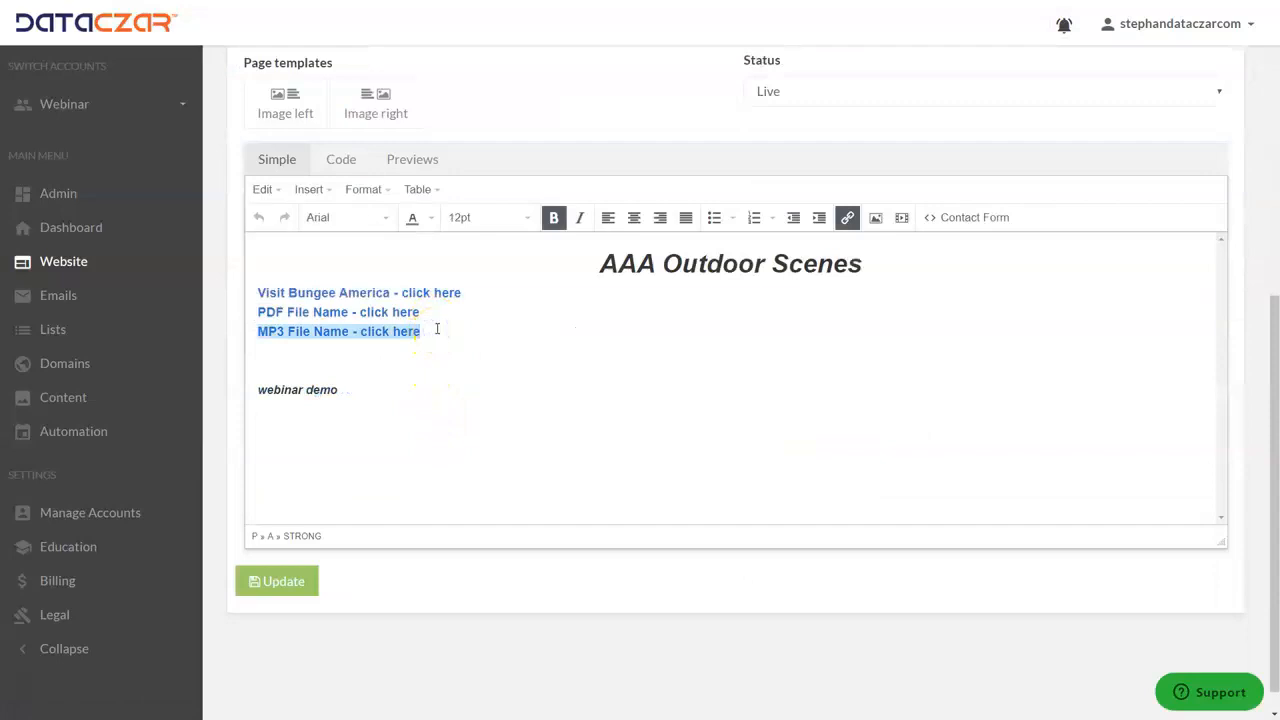
{"action": "left_click", "coordinate": [437, 329]}
{"action": "key", "text": "Return"}
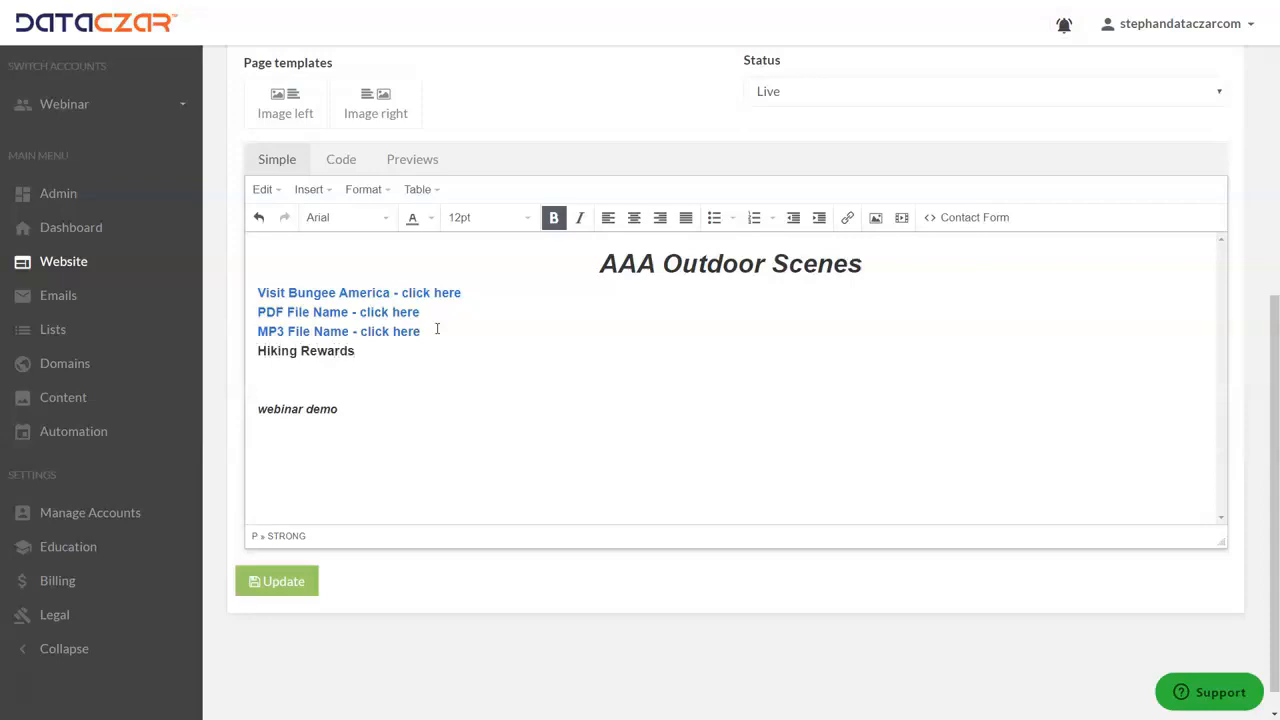
{"action": "left_click_drag", "start_coordinate": [372, 351], "coordinate": [233, 352]}
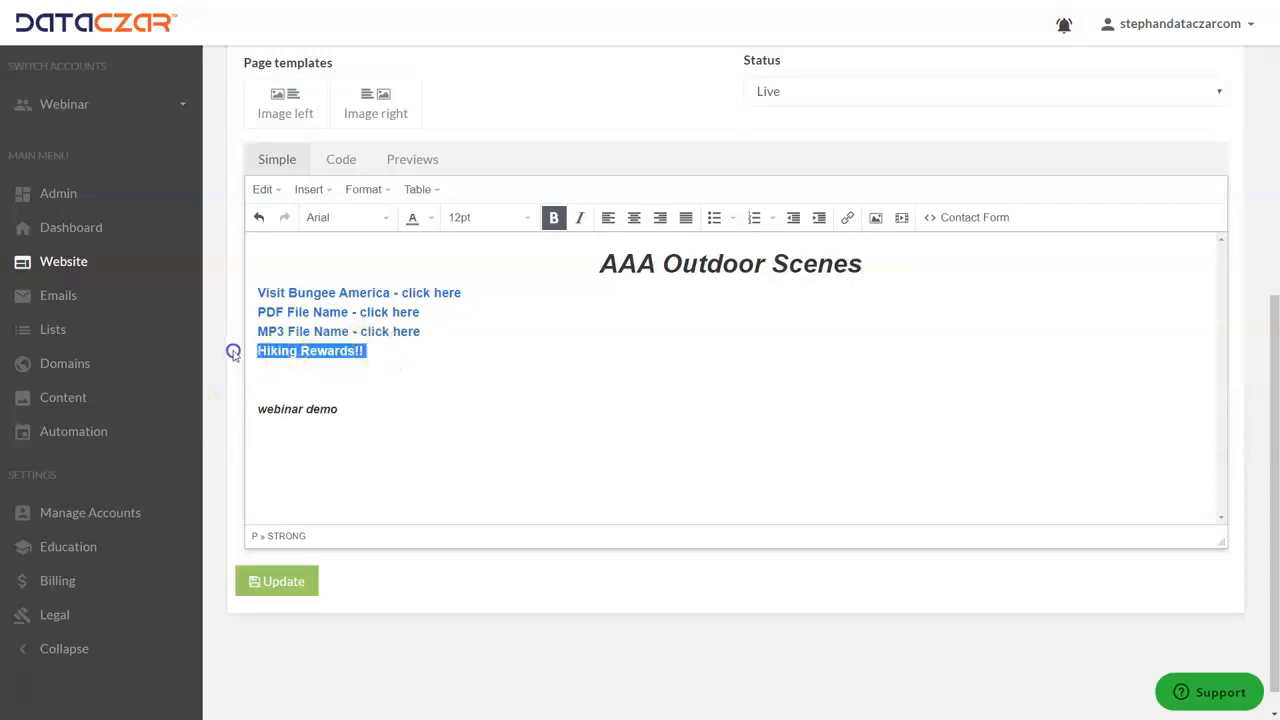
{"action": "left_click", "coordinate": [846, 219]}
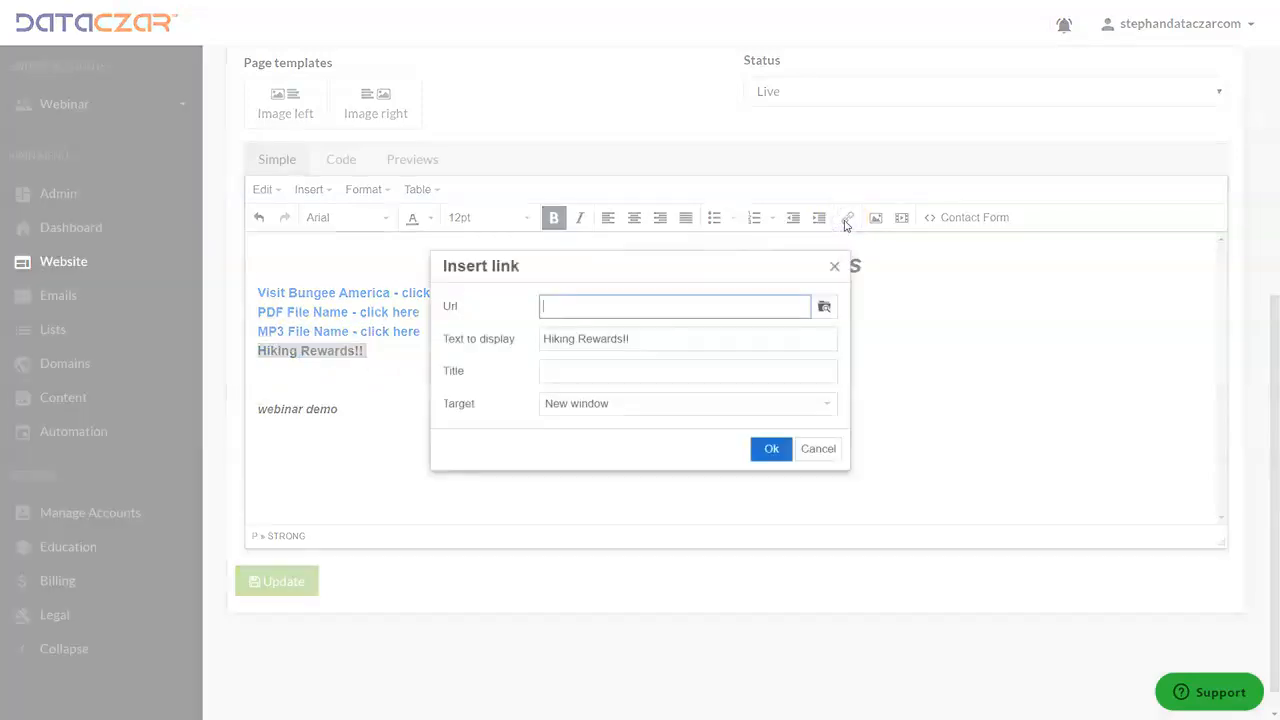
{"action": "key", "text": "ctrl+v"}
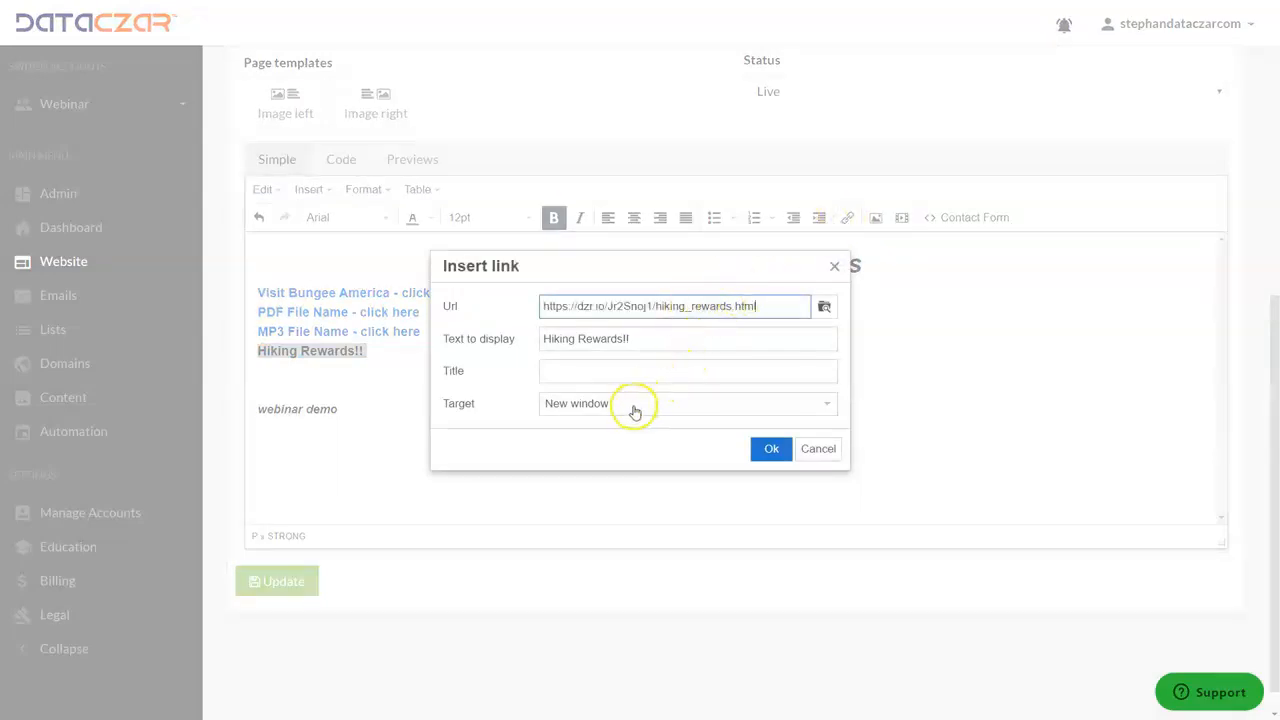
{"action": "left_click", "coordinate": [770, 452]}
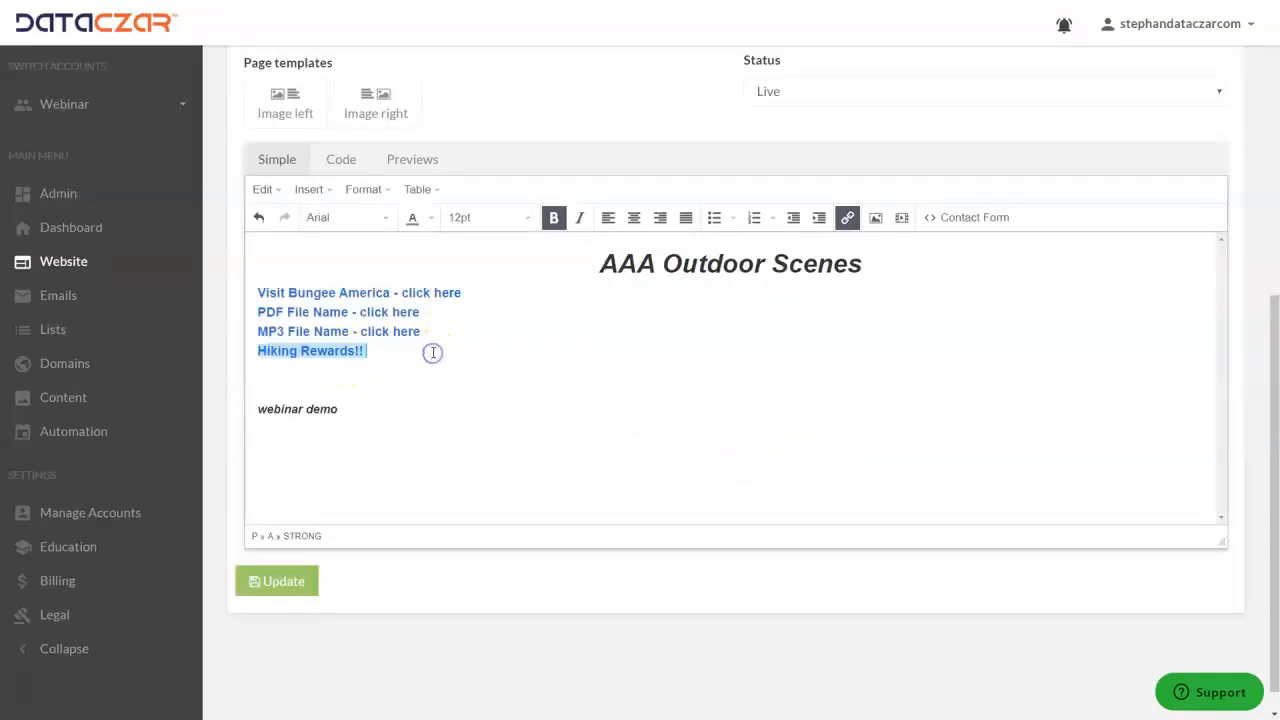
{"action": "left_click", "coordinate": [349, 373]}
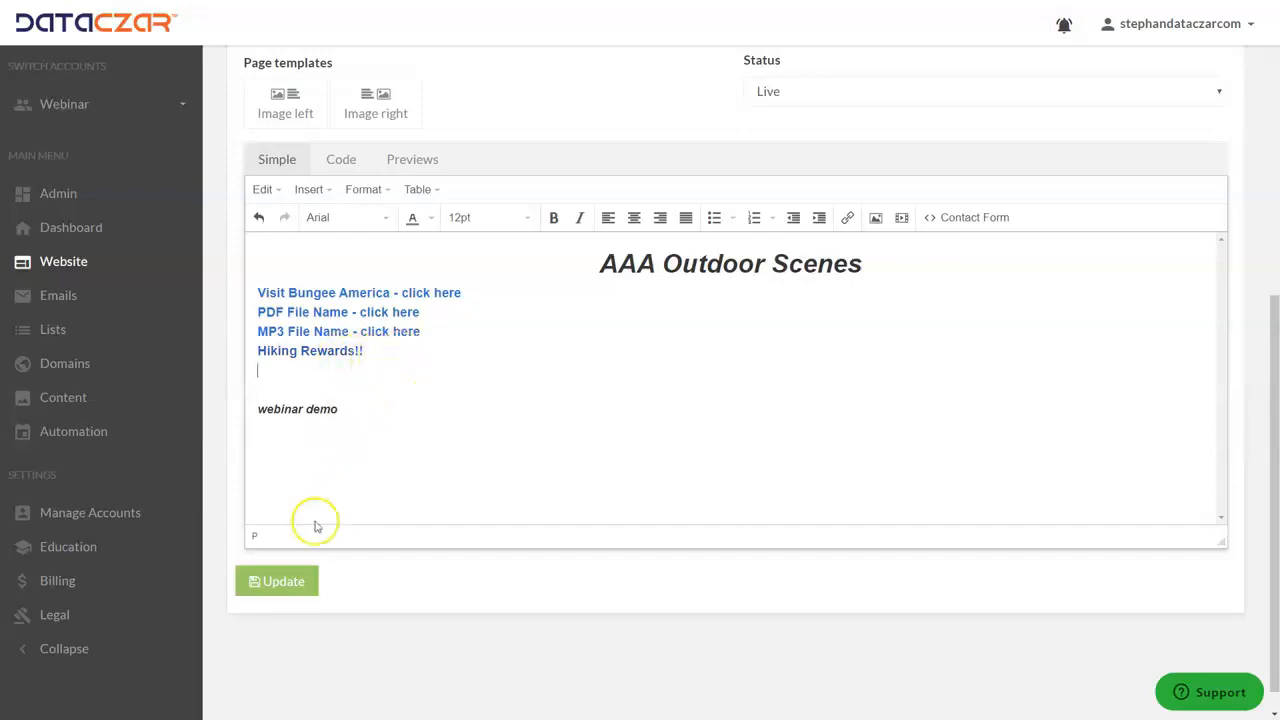
{"action": "left_click", "coordinate": [285, 582]}
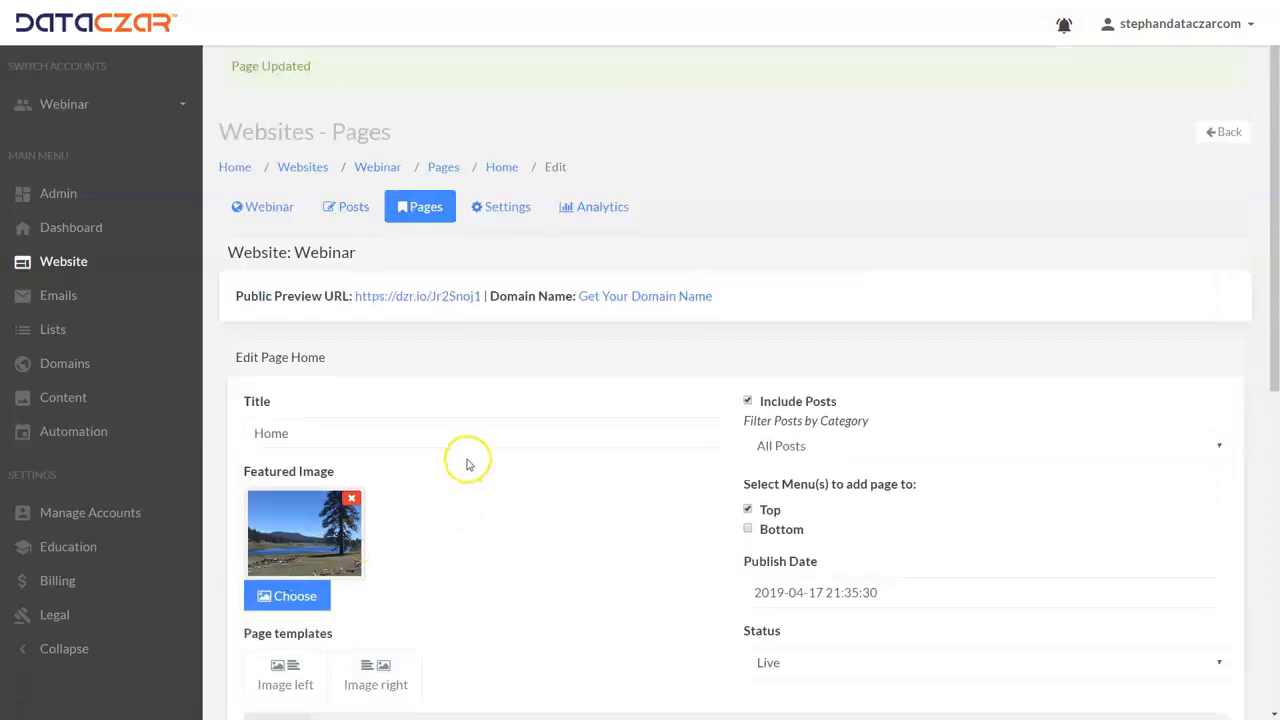
Test the Hiking Rewards link on the public home page and look over the promotional page it leads to
{"action": "scroll", "coordinate": [467, 458], "scroll_direction": "down", "scroll_amount": 4}
{"action": "scroll", "coordinate": [467, 458], "scroll_direction": "up", "scroll_amount": 3}
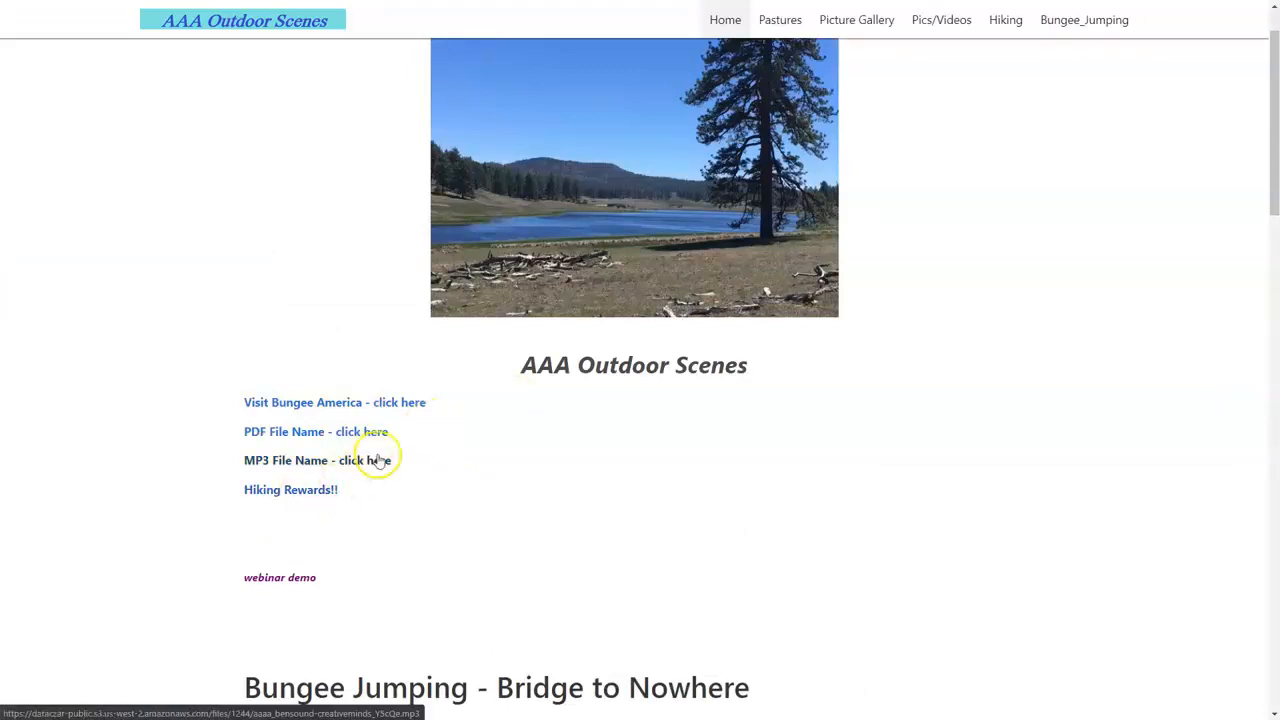
{"action": "left_click", "coordinate": [329, 493]}
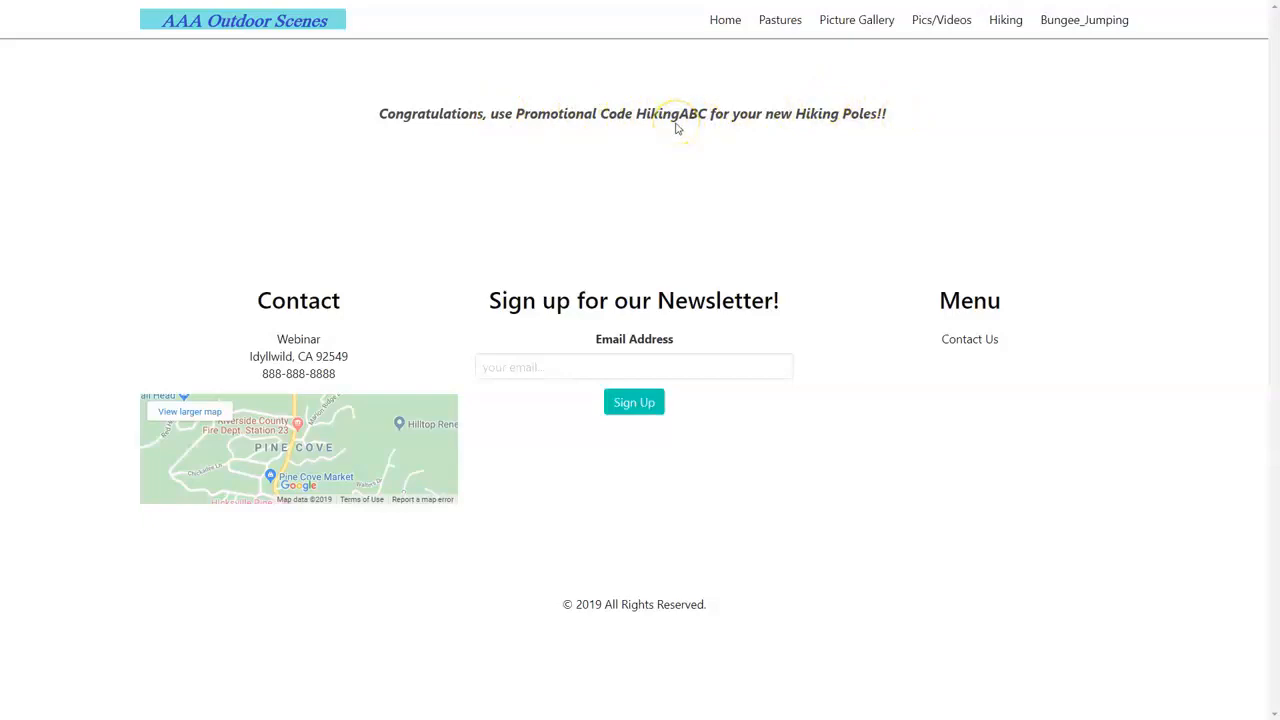
{"action": "key", "text": "ctrl+Tab"}
{"action": "key", "text": "ctrl+Tab"}
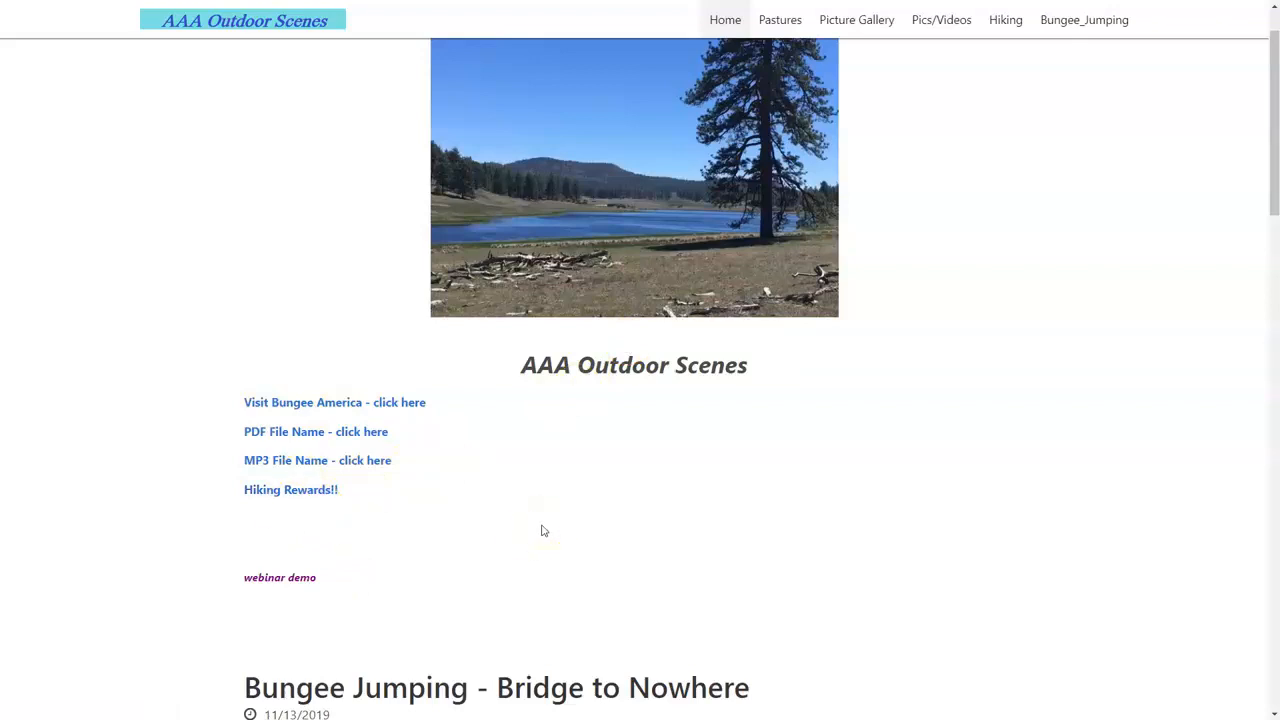
{"action": "scroll", "coordinate": [543, 531], "scroll_direction": "down", "scroll_amount": 10}
{"action": "key", "text": "ctrl+Tab"}
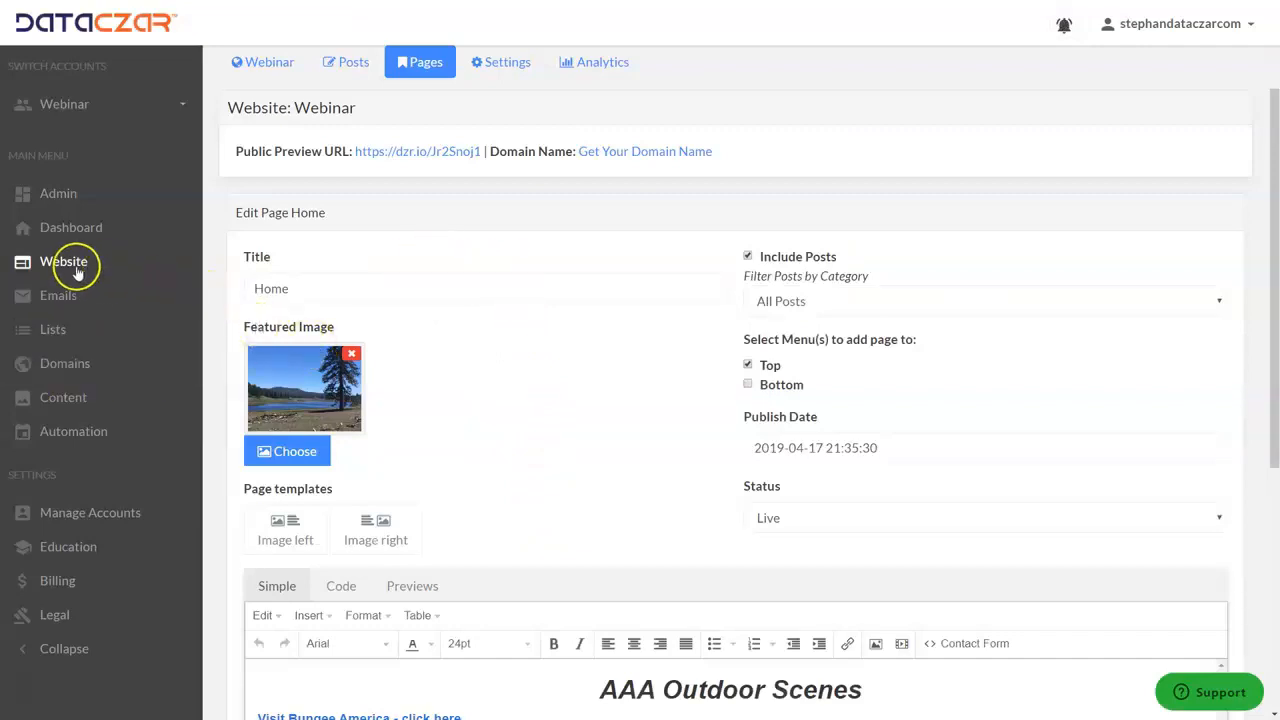
Delete the "Hiking Rewards!!" line from the Home page content and save the update
{"action": "scroll", "coordinate": [576, 431], "scroll_direction": "down", "scroll_amount": 3}
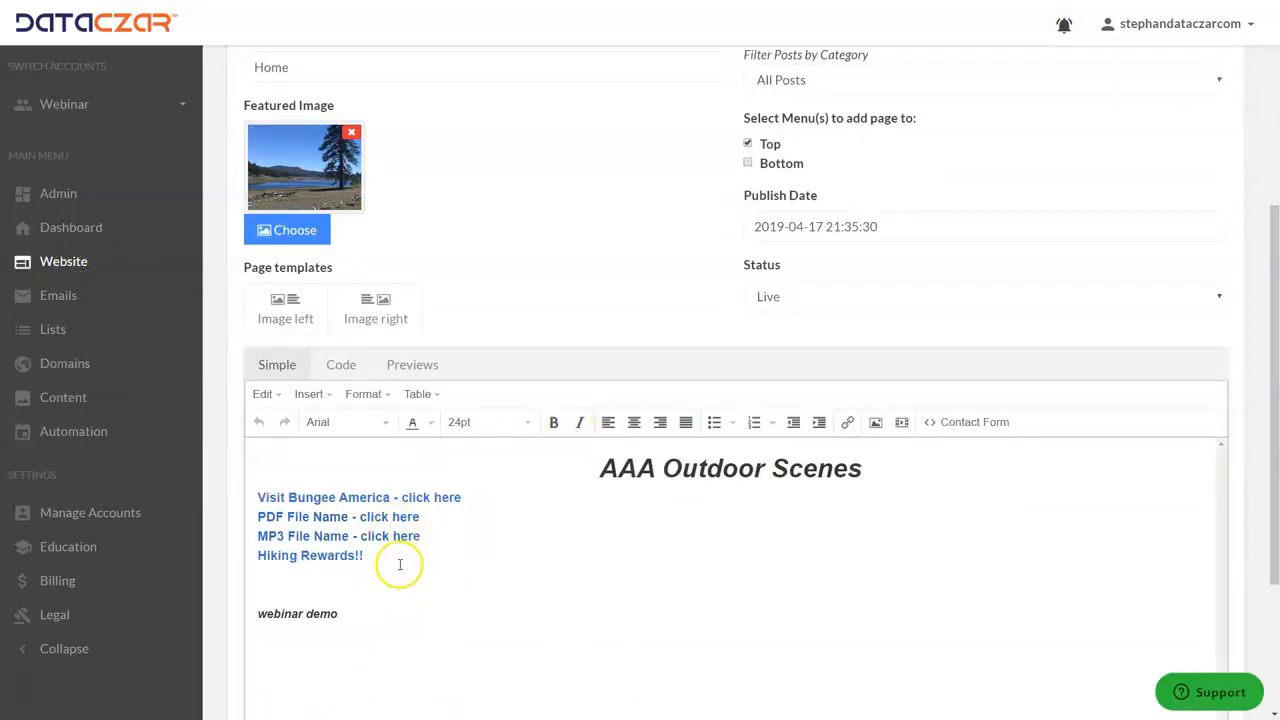
{"action": "left_click_drag", "start_coordinate": [399, 554], "coordinate": [137, 580]}
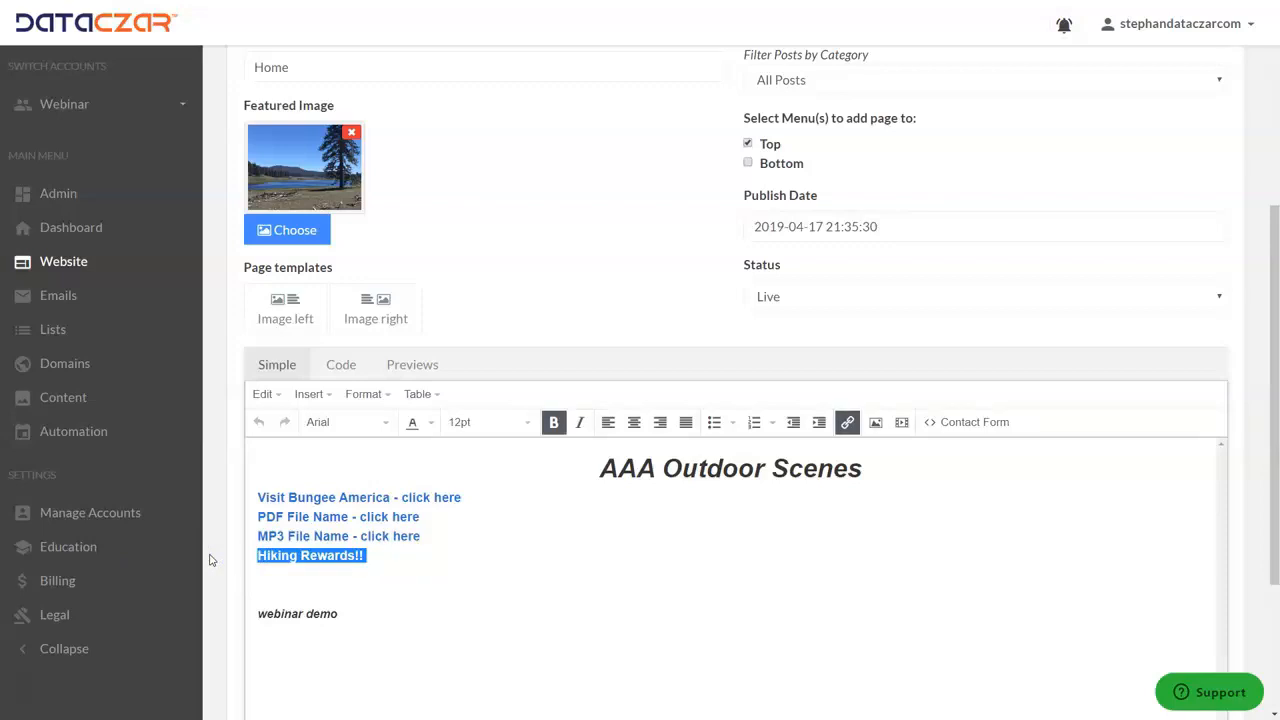
{"action": "key", "text": "Delete"}
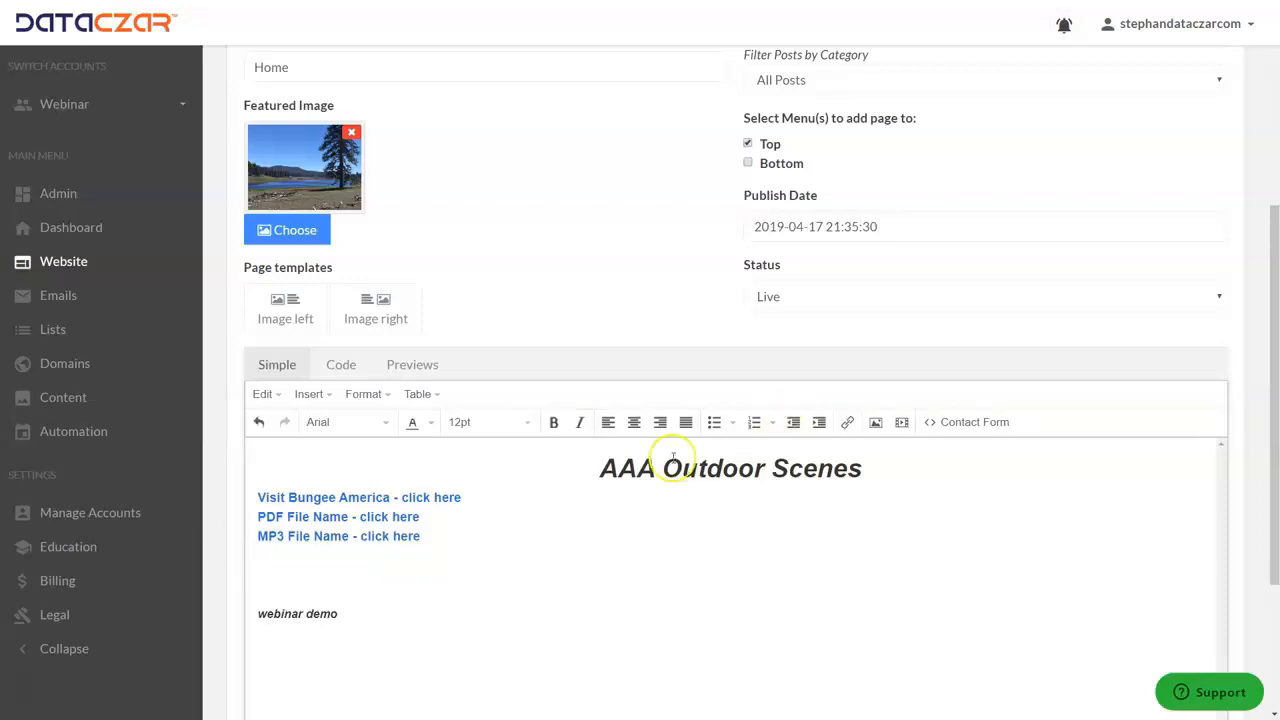
{"action": "scroll", "coordinate": [486, 480], "scroll_direction": "down", "scroll_amount": 3}
{"action": "left_click", "coordinate": [283, 552]}
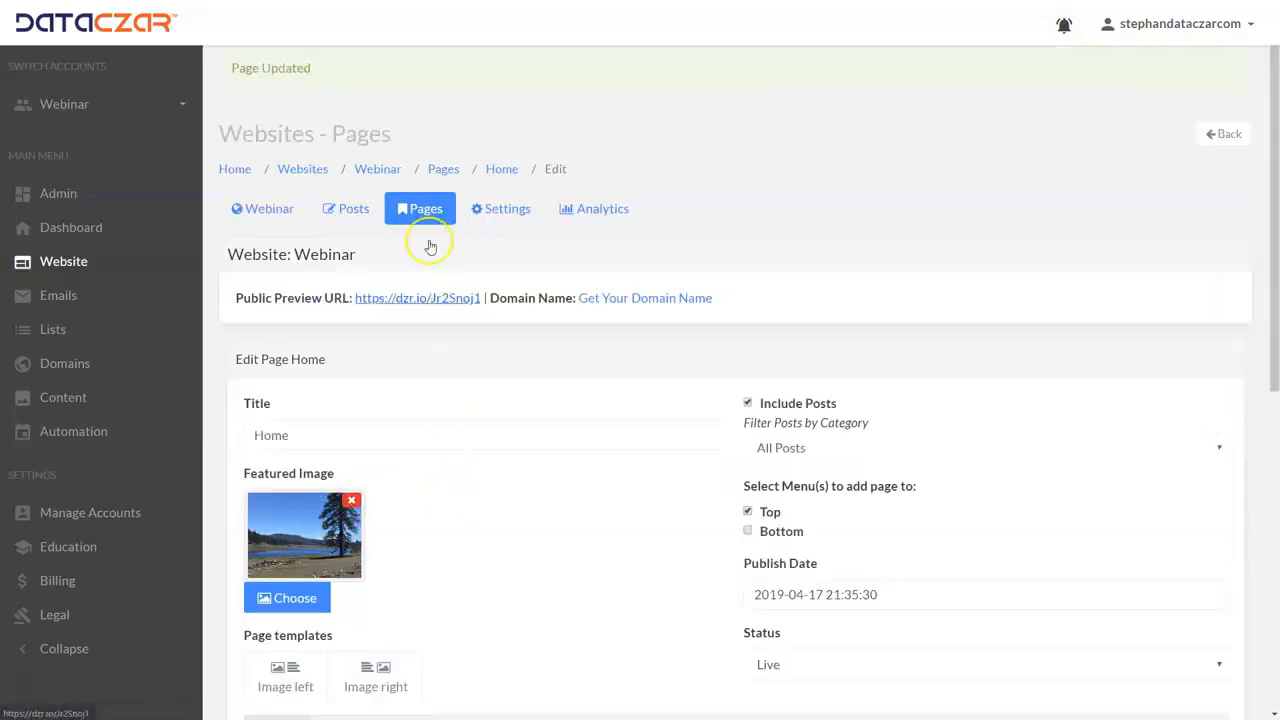
Return to the website's page list and copy the link of the standalone Hiking_Rewards page
{"action": "left_click", "coordinate": [430, 213]}
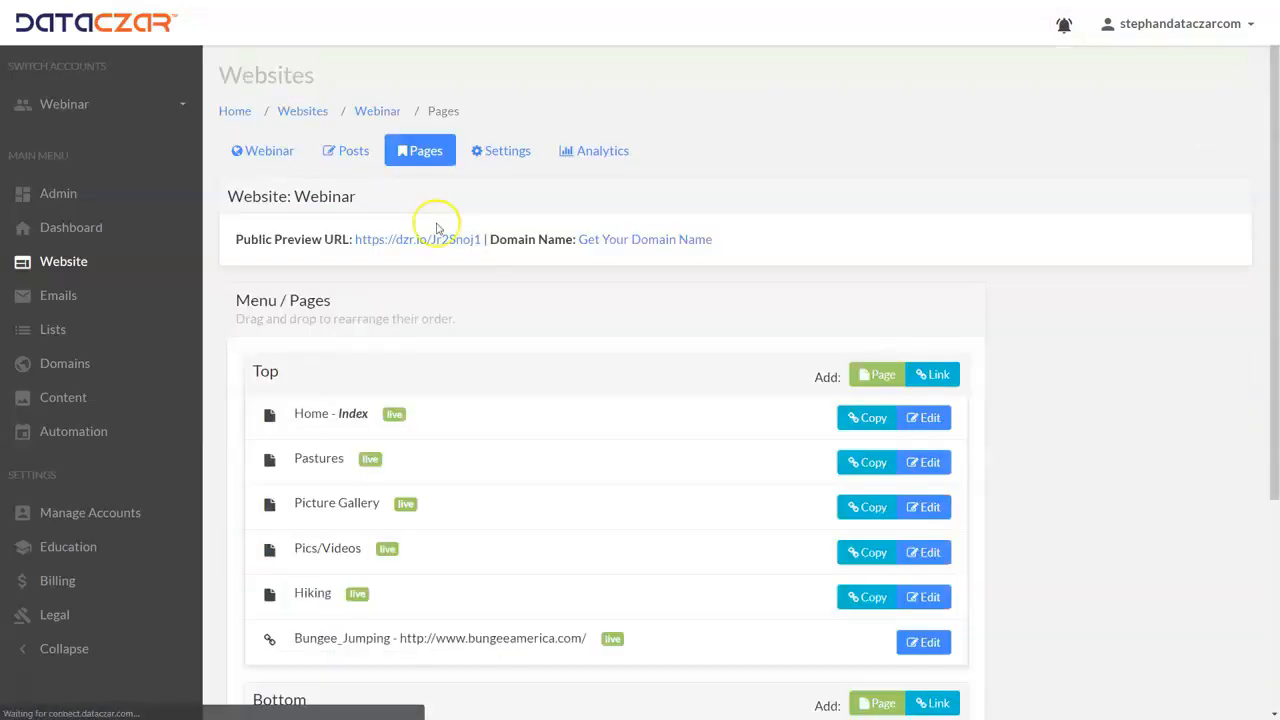
{"action": "scroll", "coordinate": [484, 366], "scroll_direction": "down", "scroll_amount": 2}
{"action": "scroll", "coordinate": [484, 366], "scroll_direction": "down", "scroll_amount": 2}
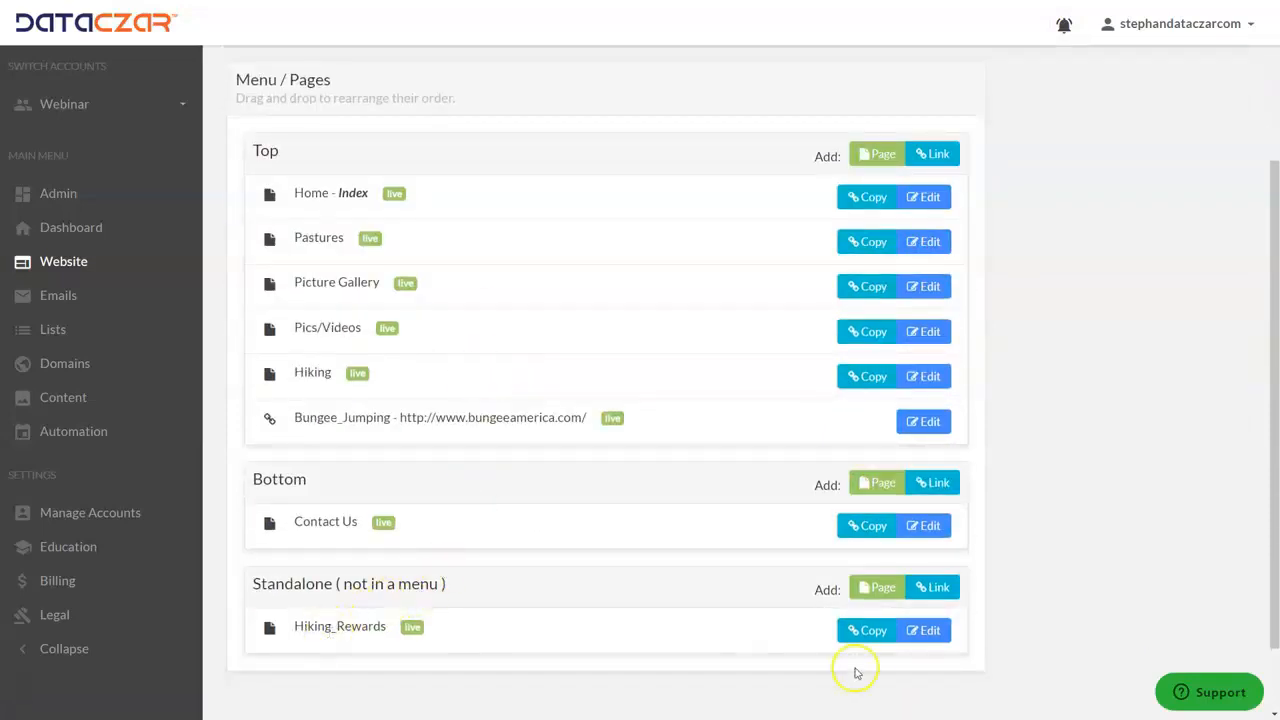
{"action": "left_click", "coordinate": [872, 630]}
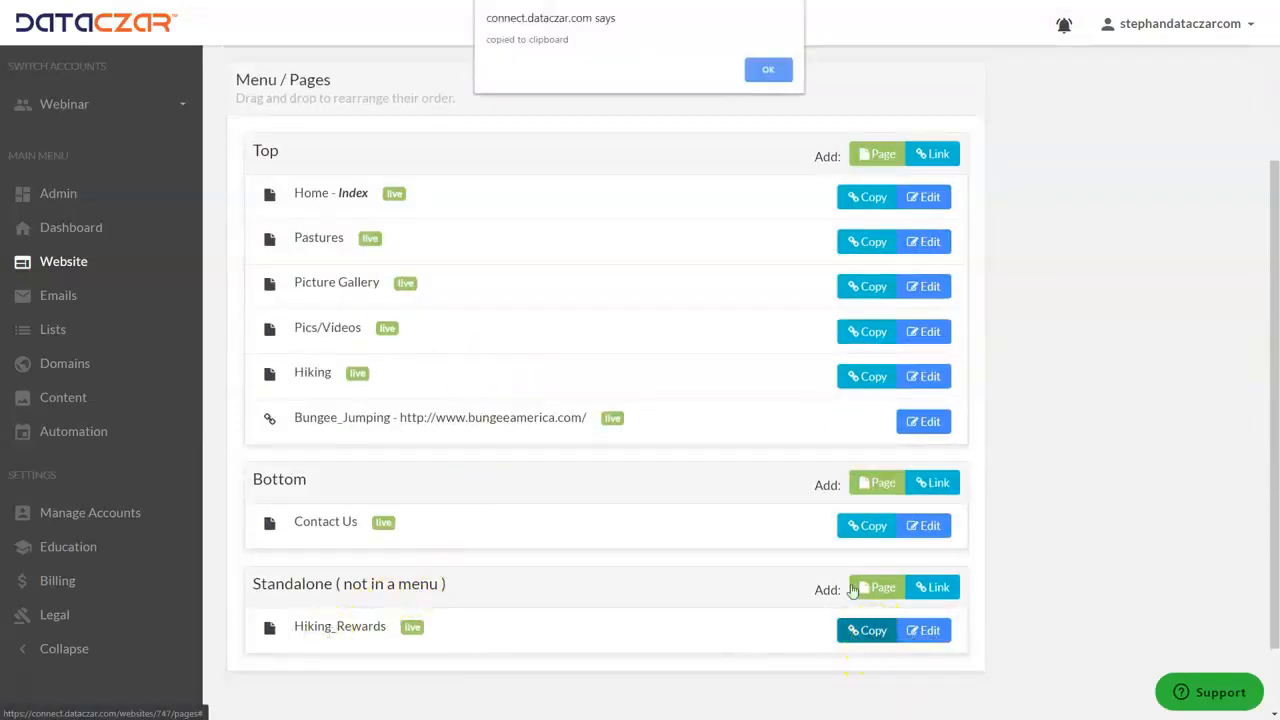
{"action": "left_click", "coordinate": [772, 68]}
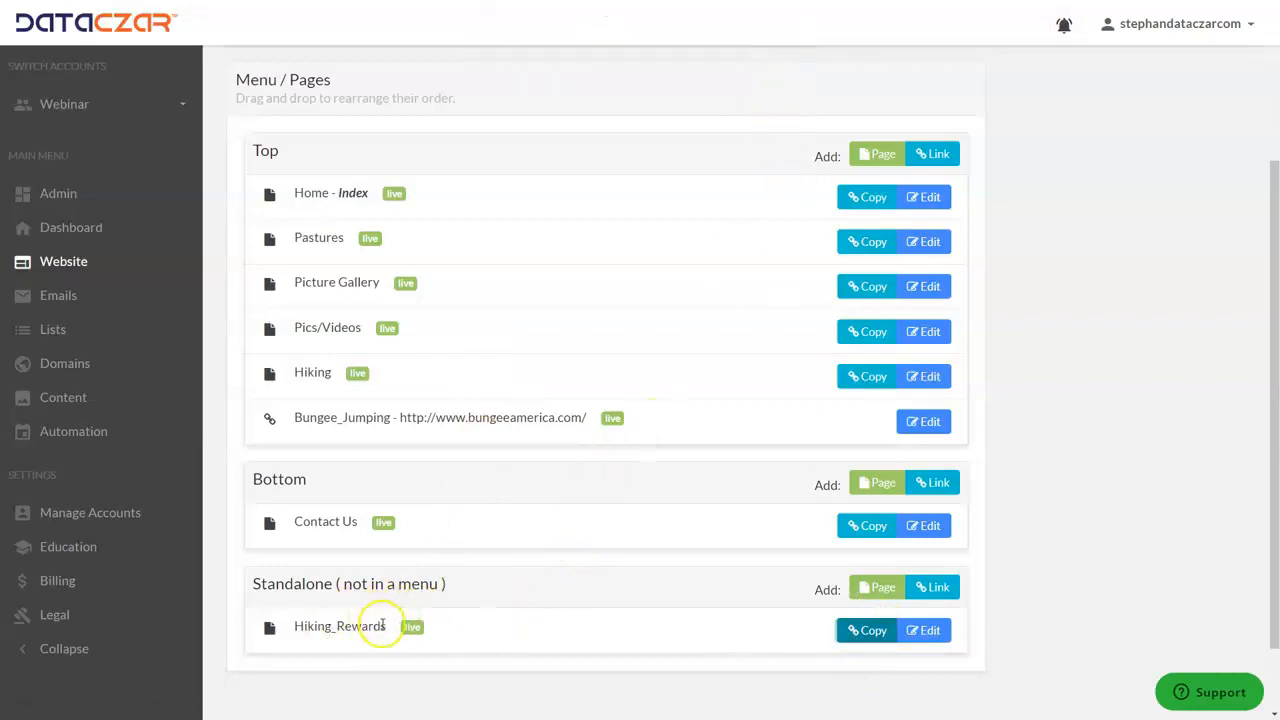
Leave the page list and go to the account dashboard
{"action": "left_click_drag", "start_coordinate": [386, 625], "coordinate": [420, 608]}
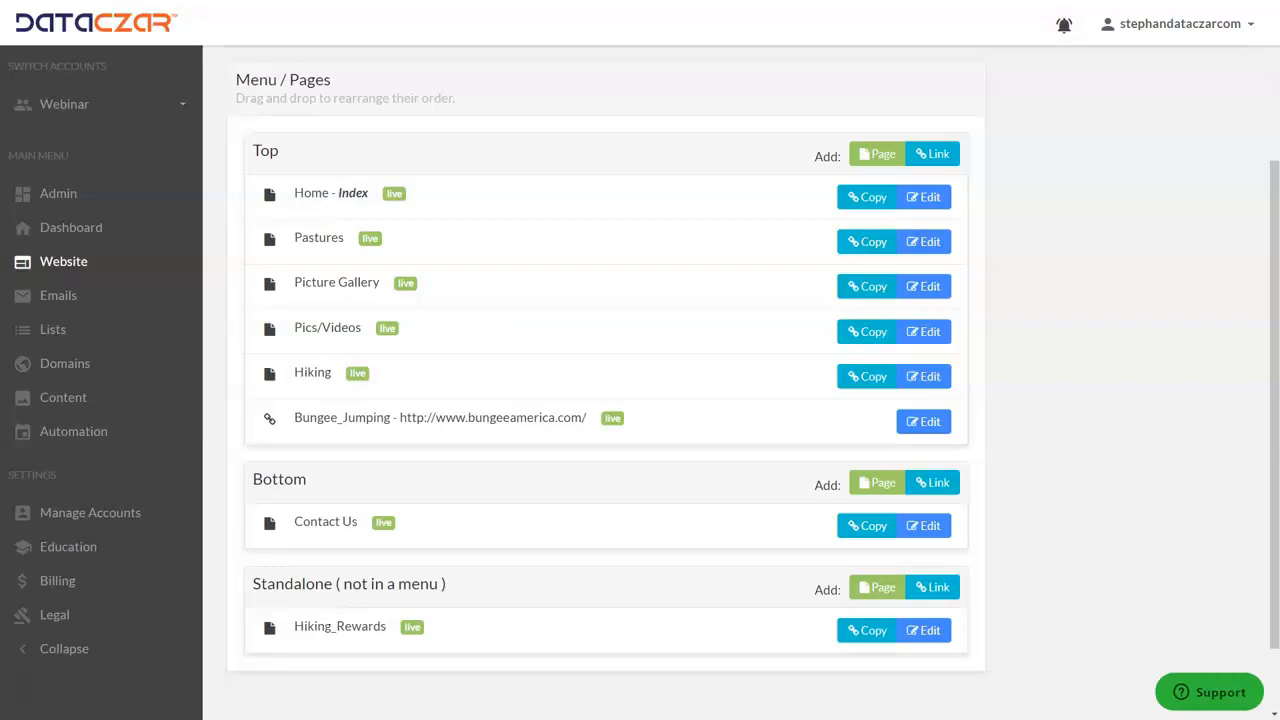
{"action": "left_click", "coordinate": [88, 233]}
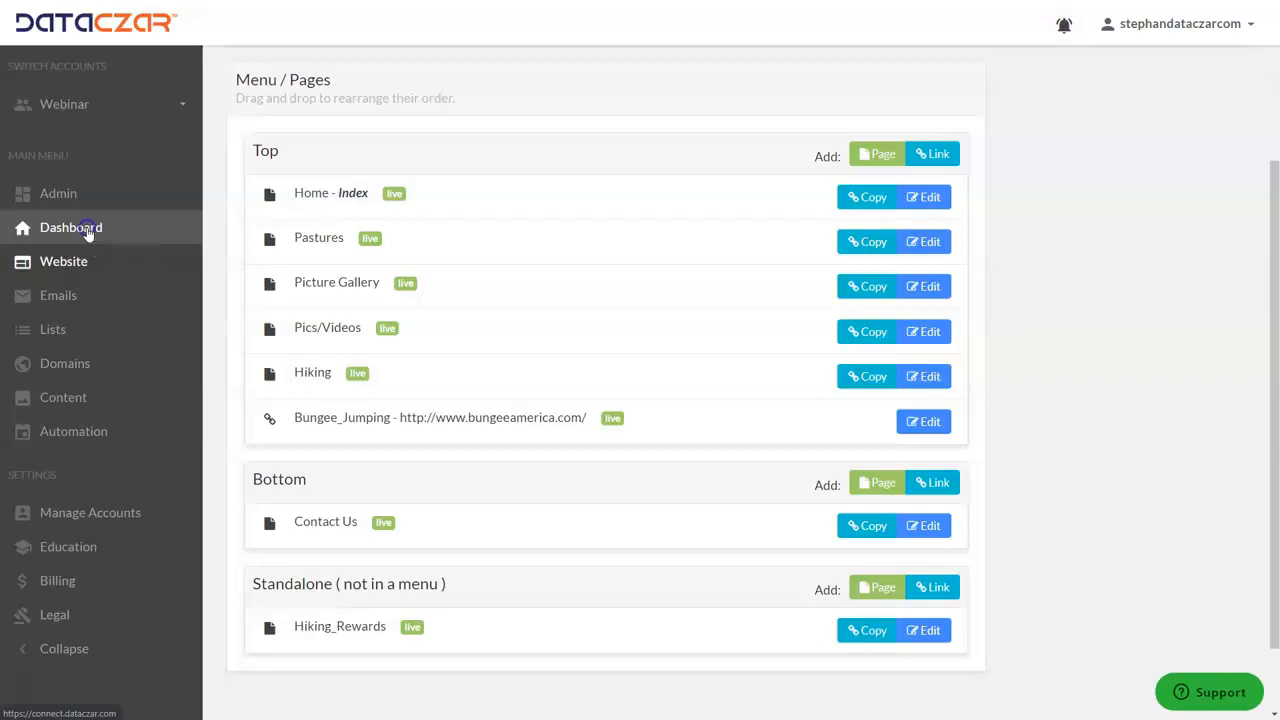